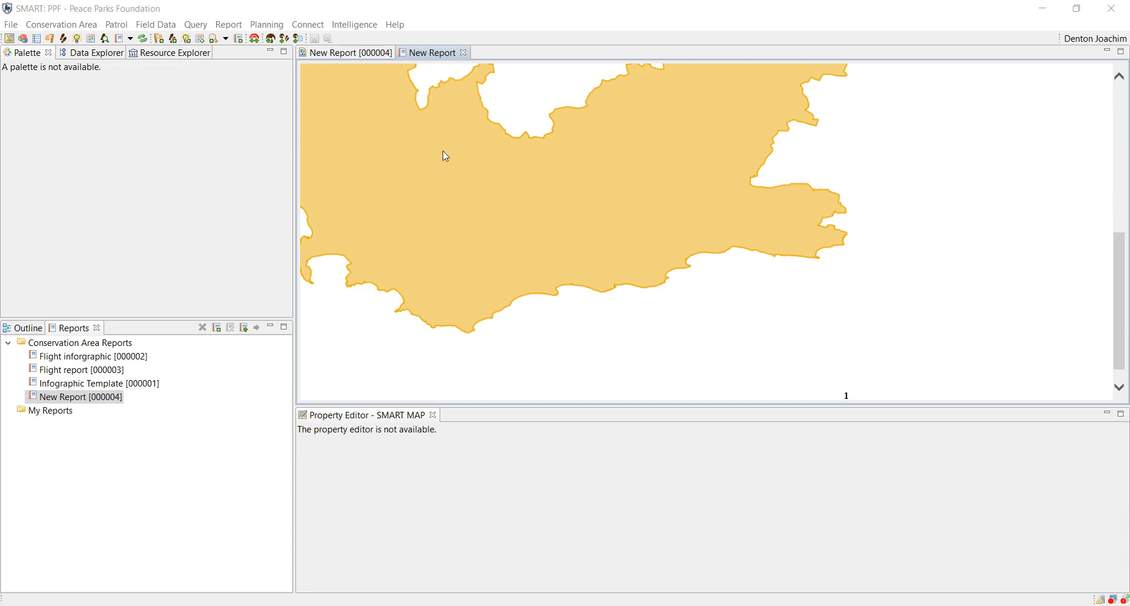
# Step: Load the WesternCapTest basemap into the SMART map view and fit the map to the WesternCape layer
pyautogui.click(10, 39)
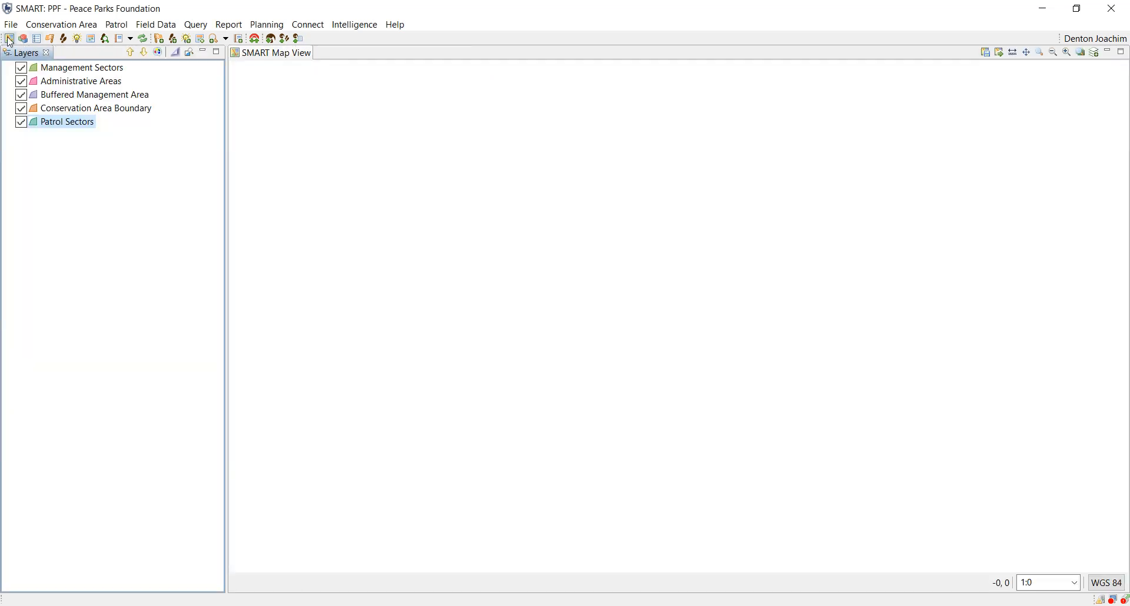
pyautogui.click(1001, 55)
pyautogui.click(402, 248)
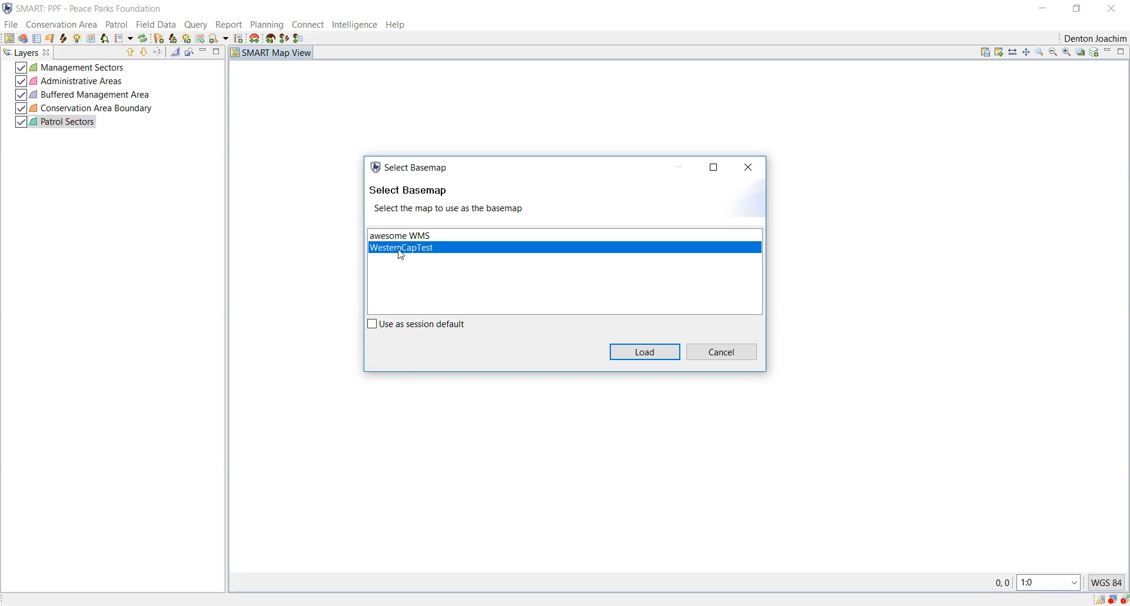
pyautogui.click(652, 353)
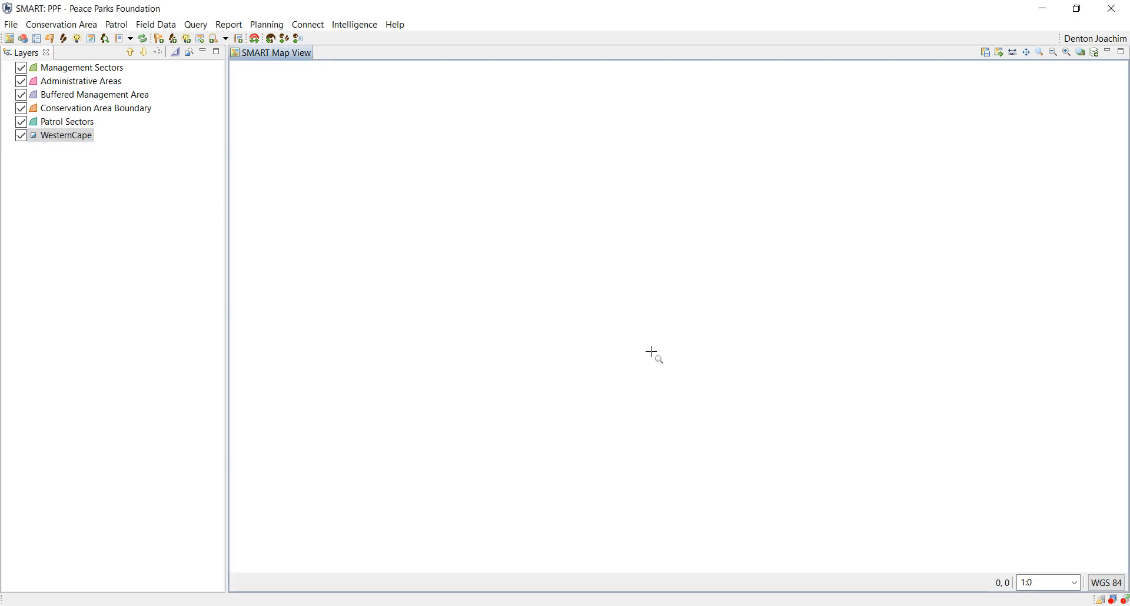
pyautogui.click(69, 141)
pyautogui.rightClick(65, 139)
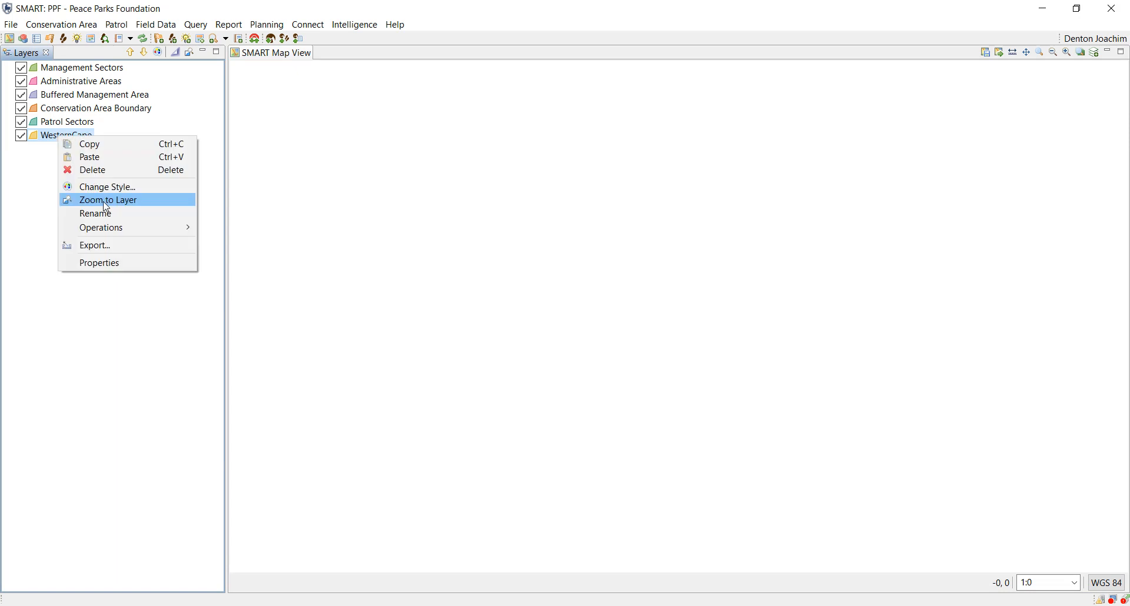
pyautogui.click(107, 201)
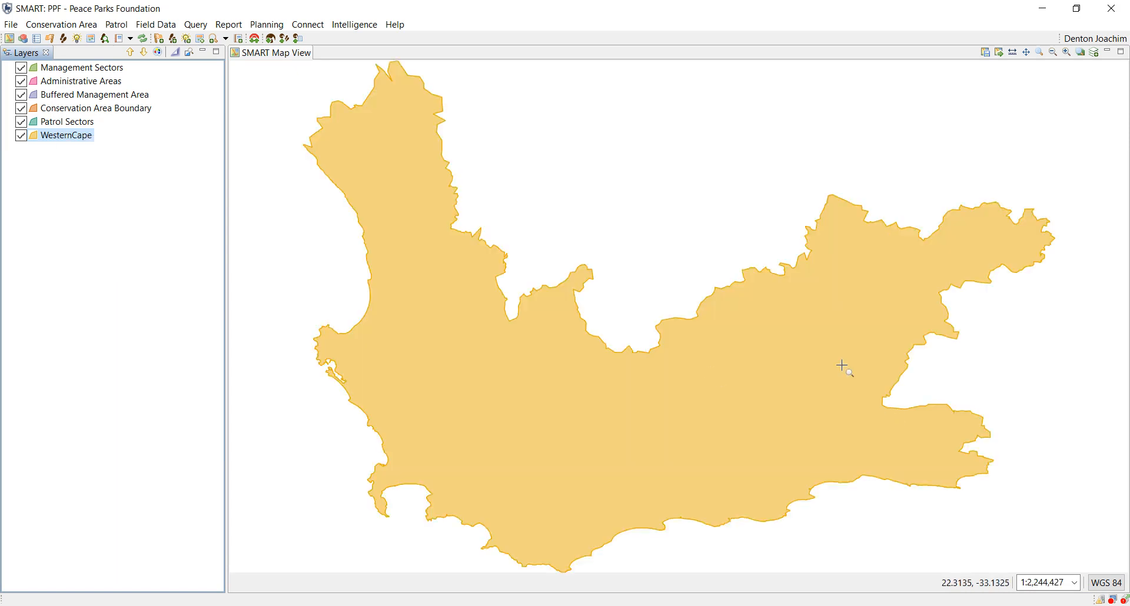
# Step: Add the North Arrow, Legend and Scalebar map decorations to the map
pyautogui.click(1094, 54)
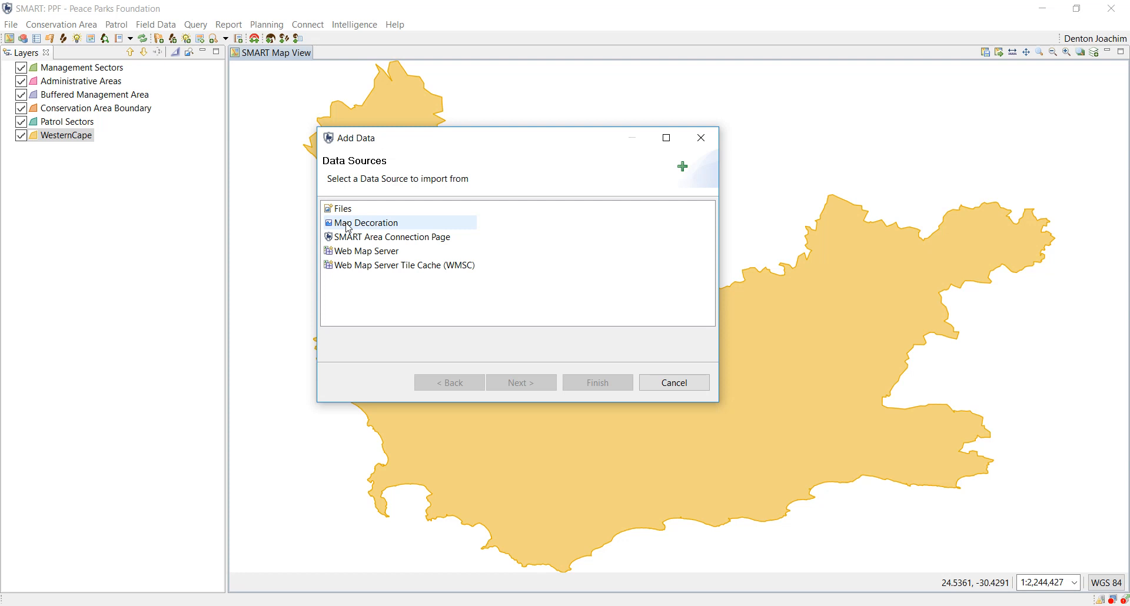
pyautogui.click(360, 227)
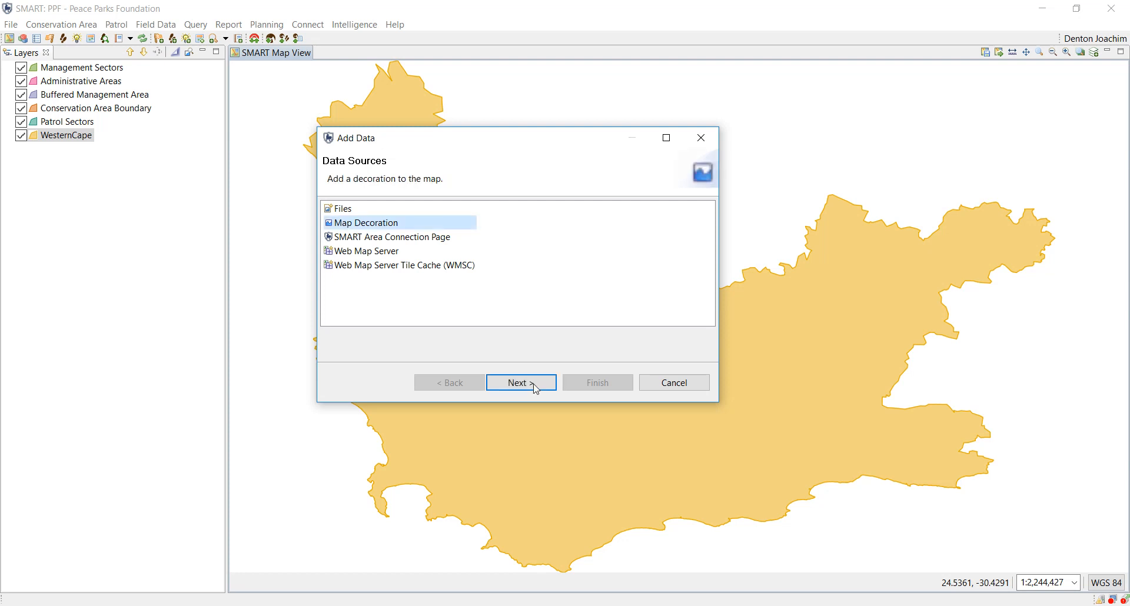
pyautogui.click(535, 389)
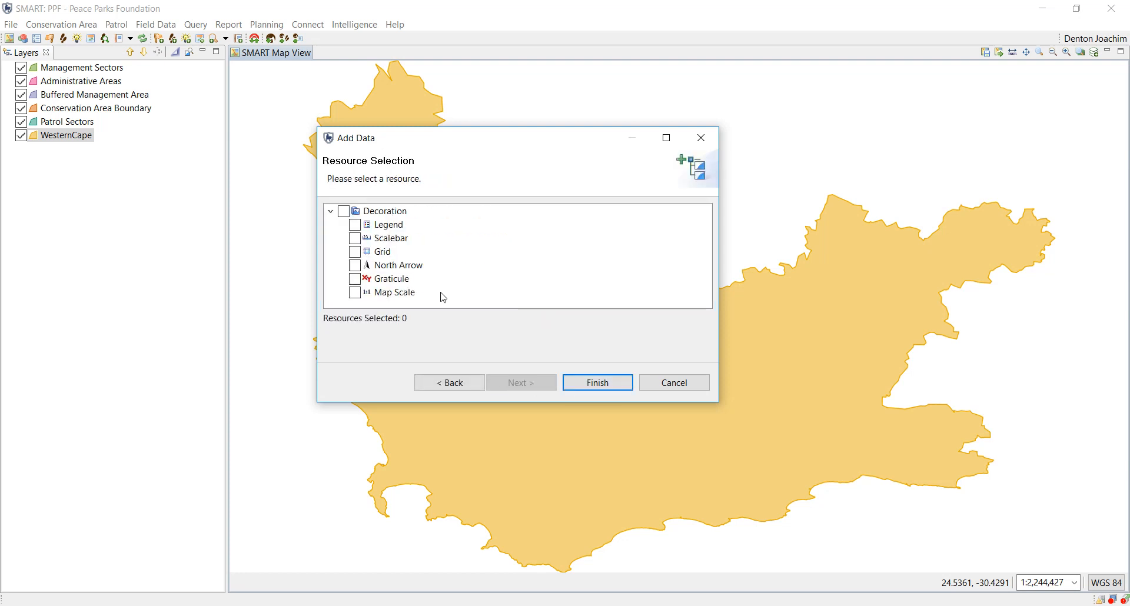
pyautogui.click(356, 269)
pyautogui.click(356, 229)
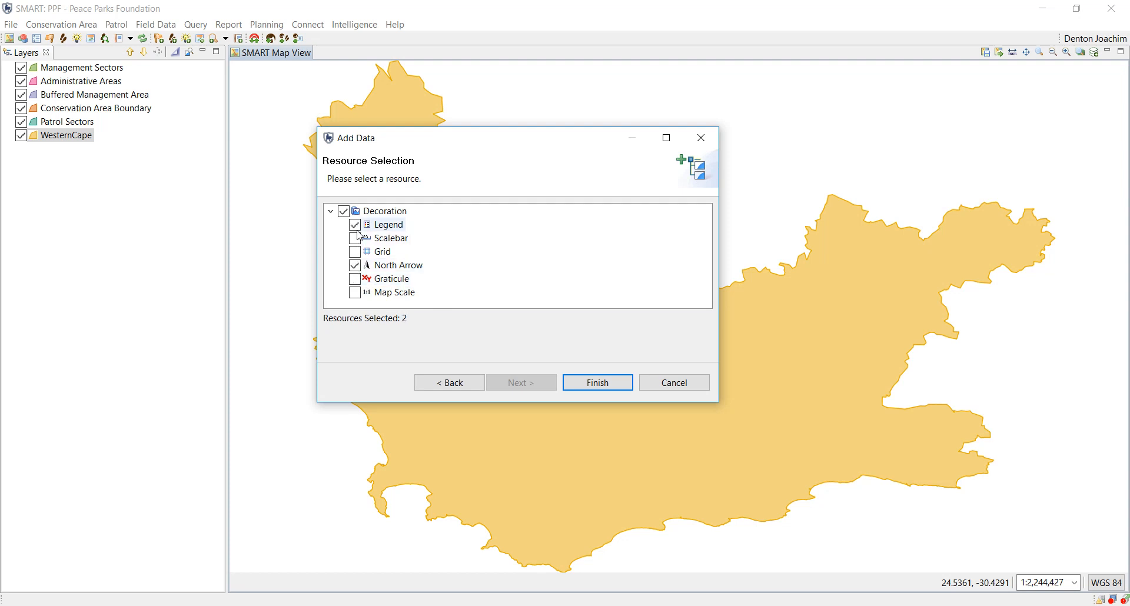
pyautogui.click(355, 239)
pyautogui.click(610, 388)
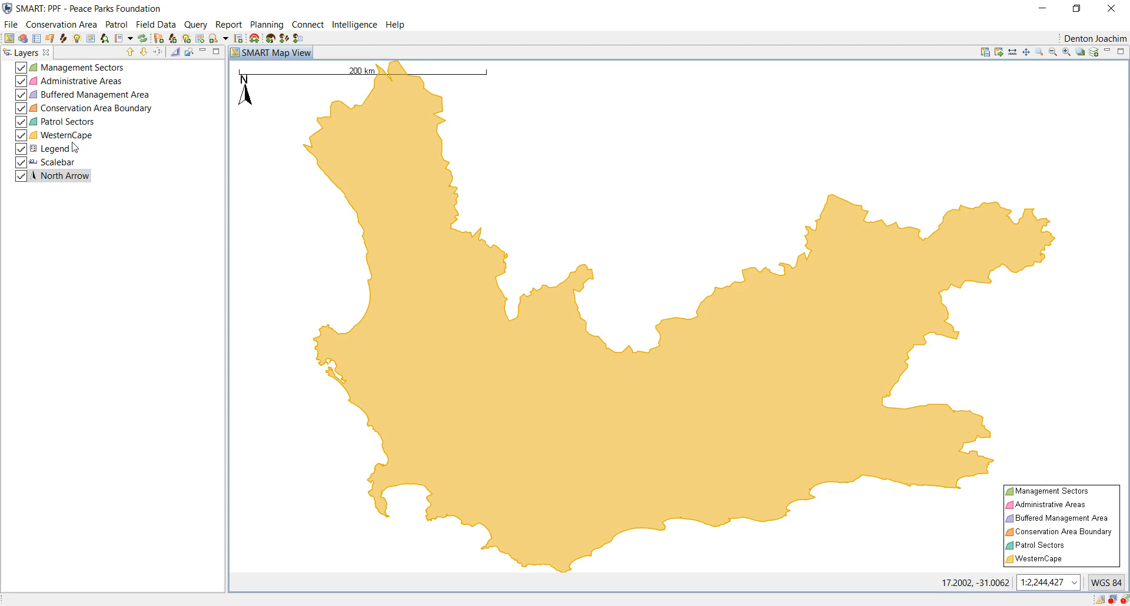
# Step: Hide the Patrol Sectors, Conservation Area Boundary, Buffered Management Area, Administrative Areas and Management Sectors layers
pyautogui.click(21, 122)
pyautogui.click(21, 109)
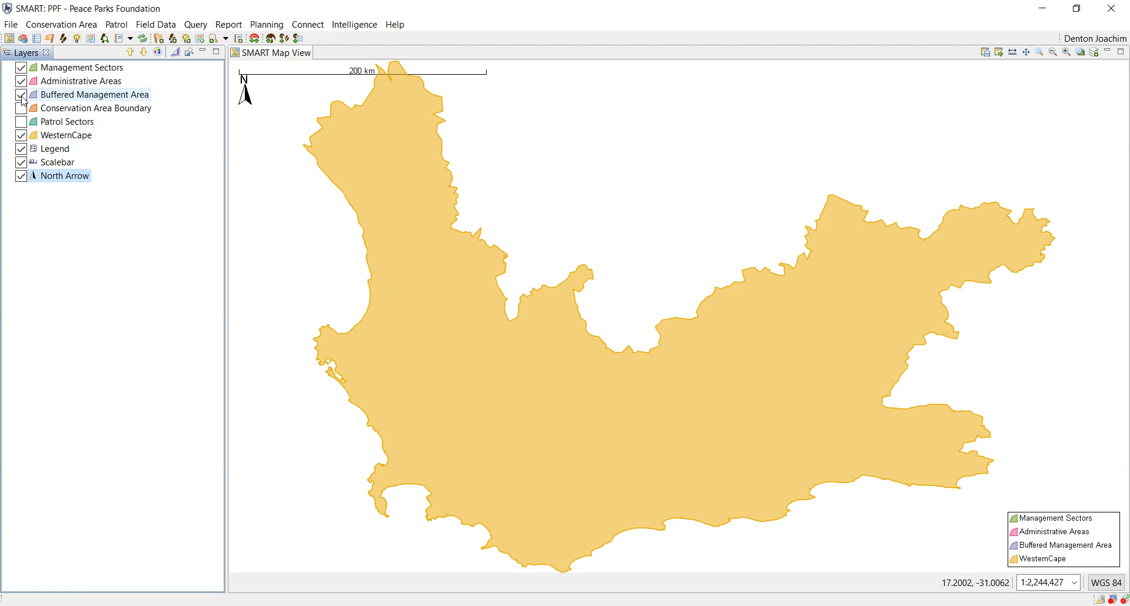
pyautogui.click(21, 95)
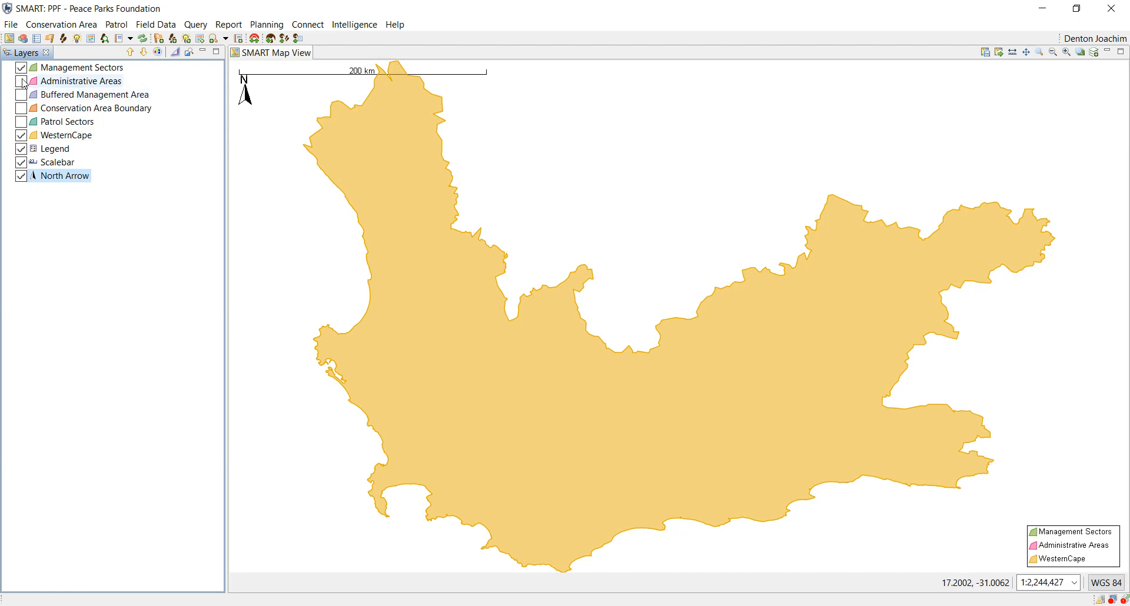
pyautogui.click(21, 68)
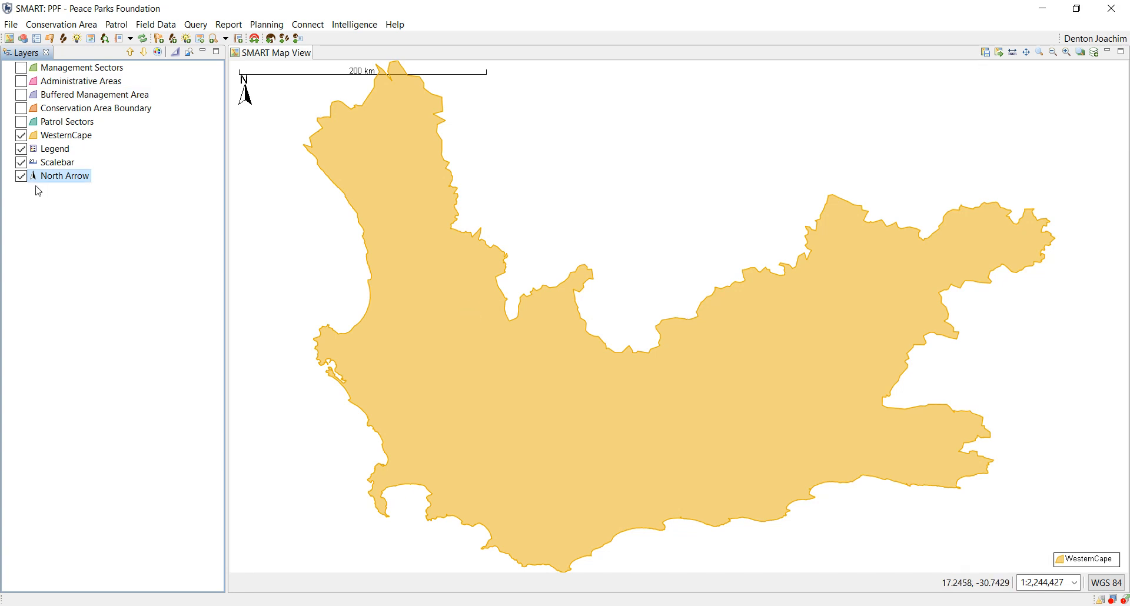
# Step: Set the North Arrow decoration's horizontal alignment to Right in its style
pyautogui.rightClick(66, 182)
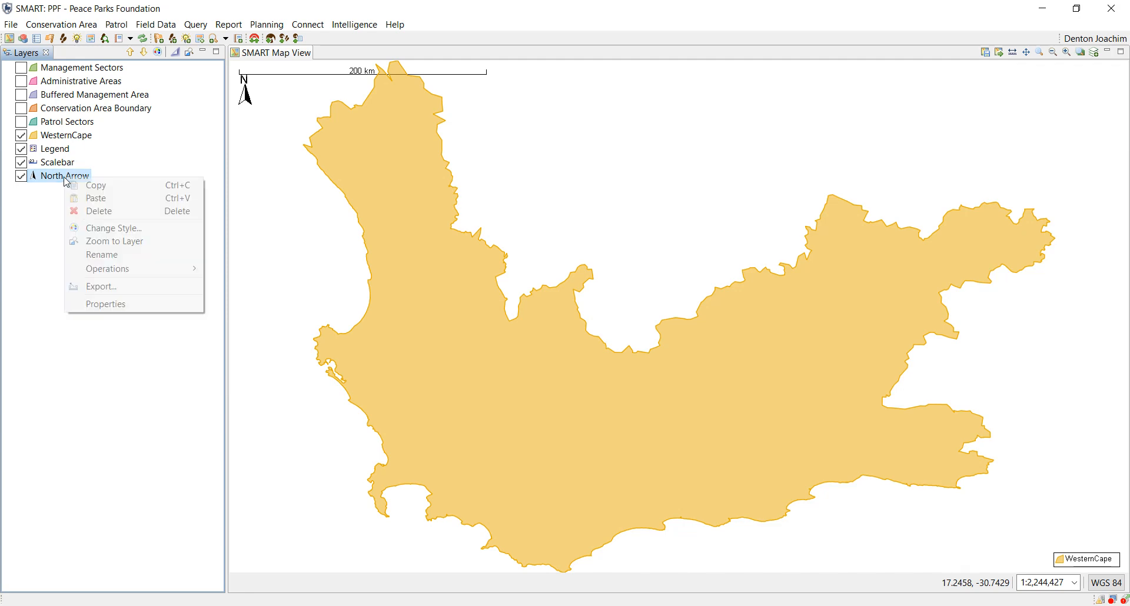
pyautogui.click(112, 229)
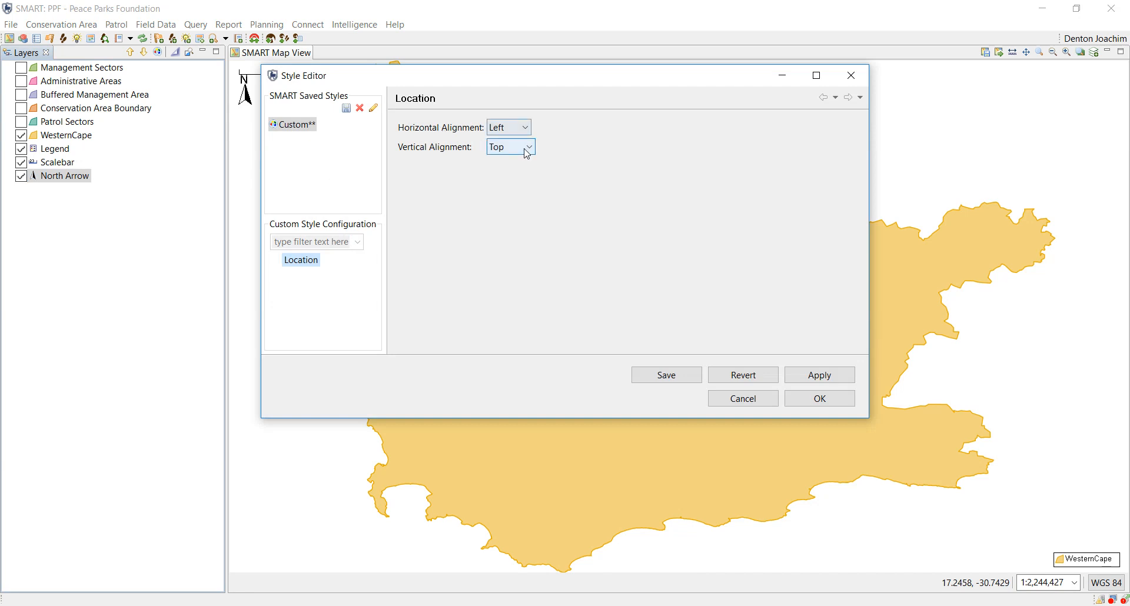
pyautogui.click(523, 127)
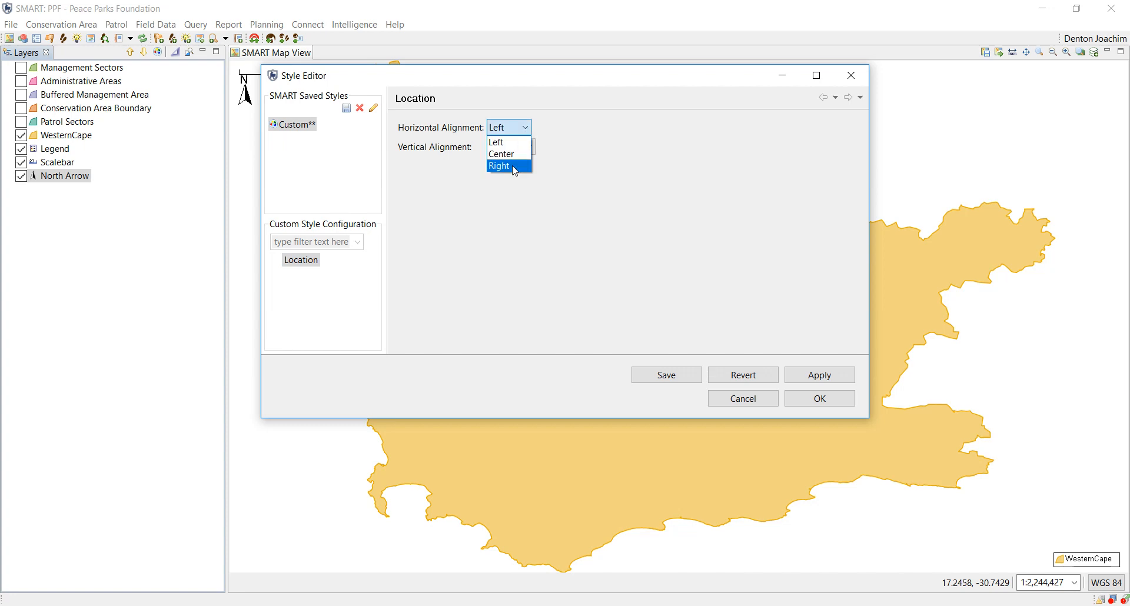
pyautogui.click(513, 168)
pyautogui.click(819, 398)
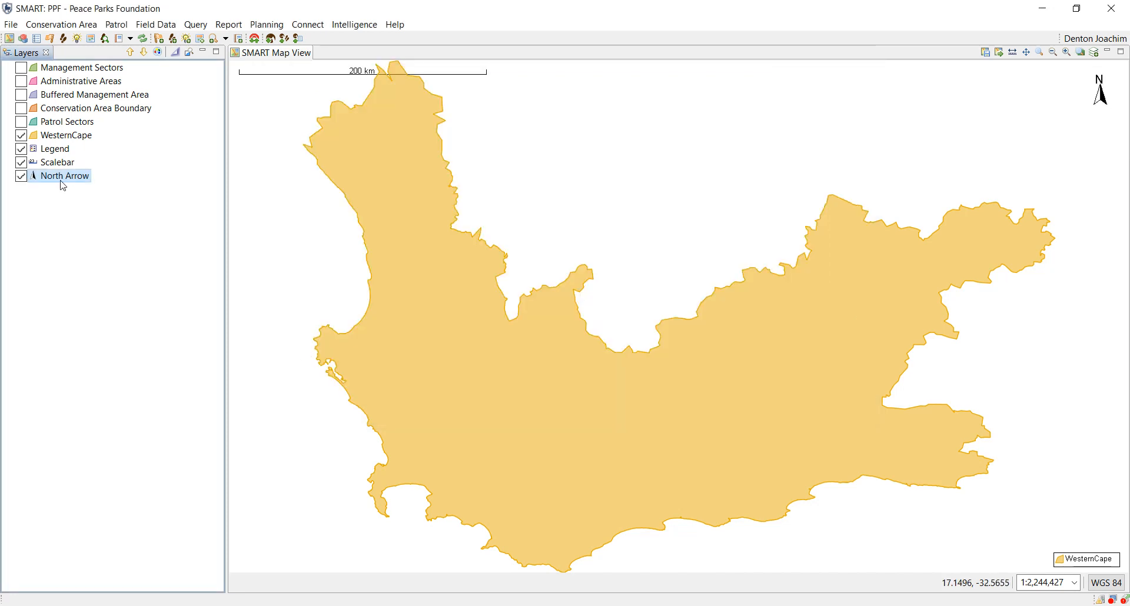
# Step: Set the Scalebar decoration's vertical alignment to Bottom in its style
pyautogui.rightClick(57, 164)
pyautogui.click(101, 213)
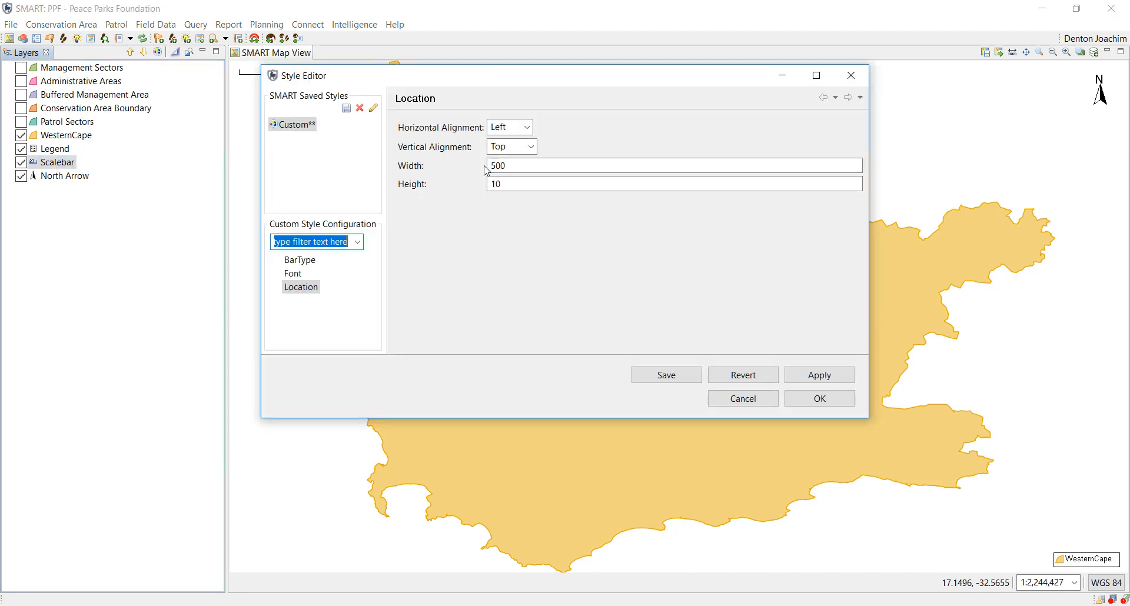
pyautogui.click(531, 148)
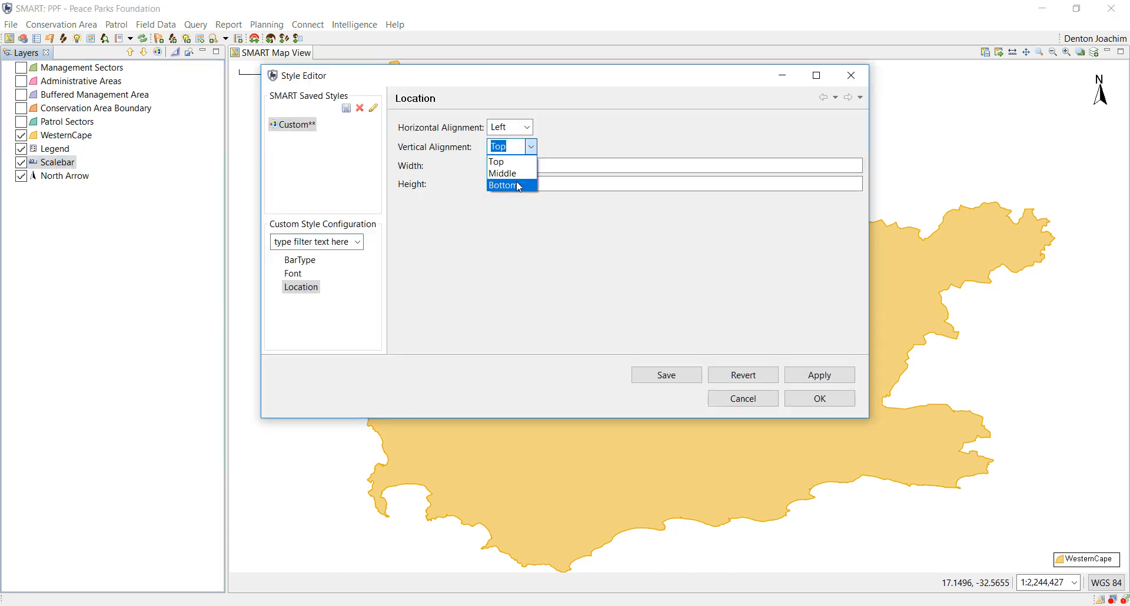
pyautogui.click(518, 187)
pyautogui.click(815, 405)
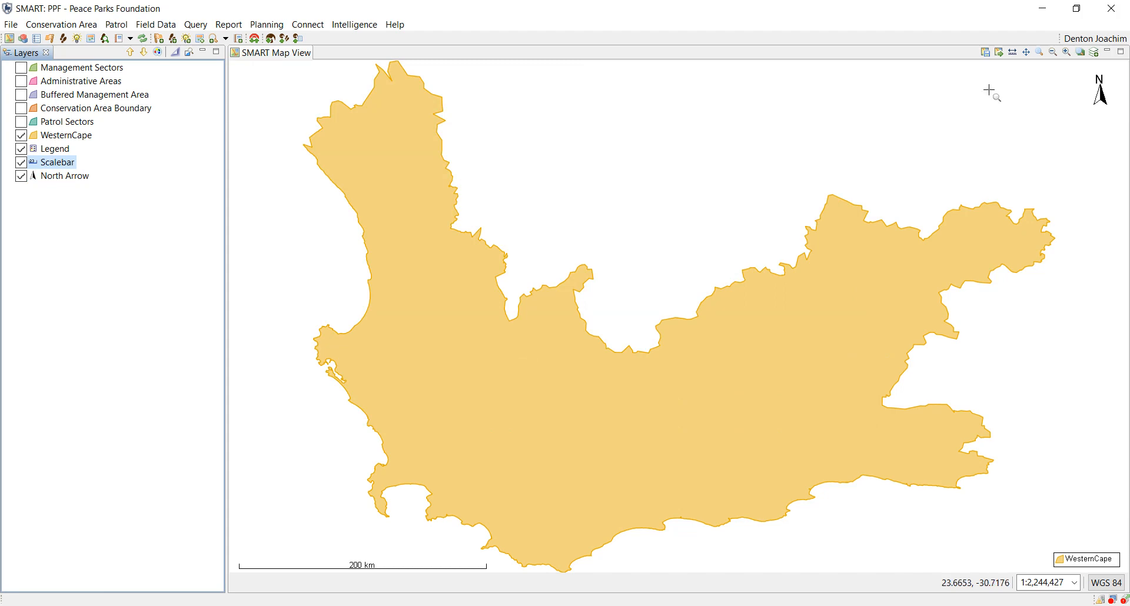
# Step: Save the current map as a basemap, overwriting the existing WesternCapTest definition
pyautogui.click(985, 56)
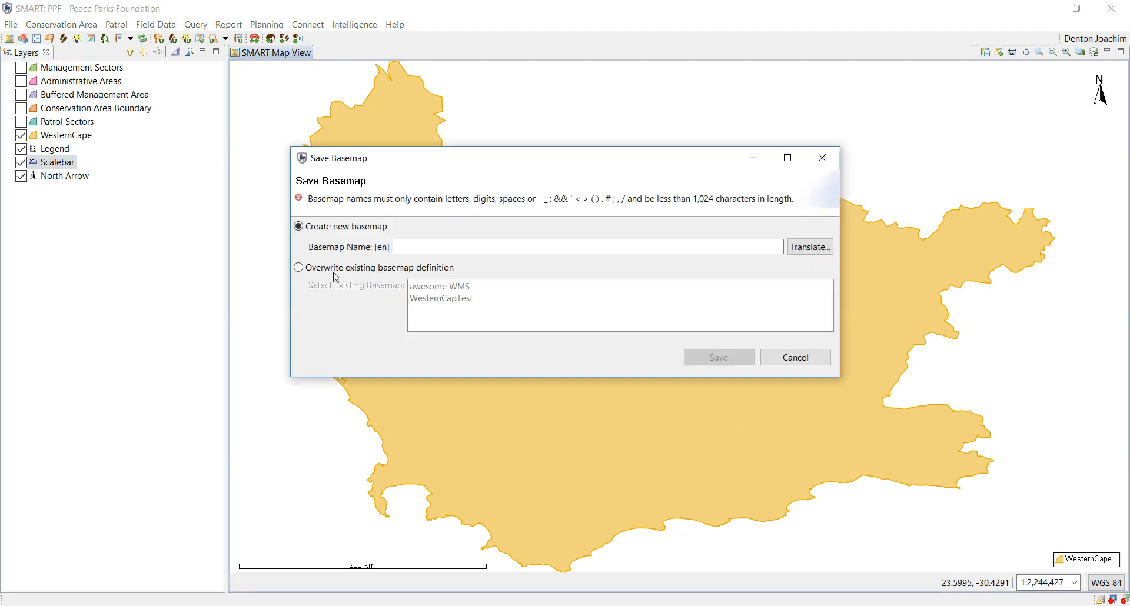
pyautogui.click(335, 268)
pyautogui.click(425, 298)
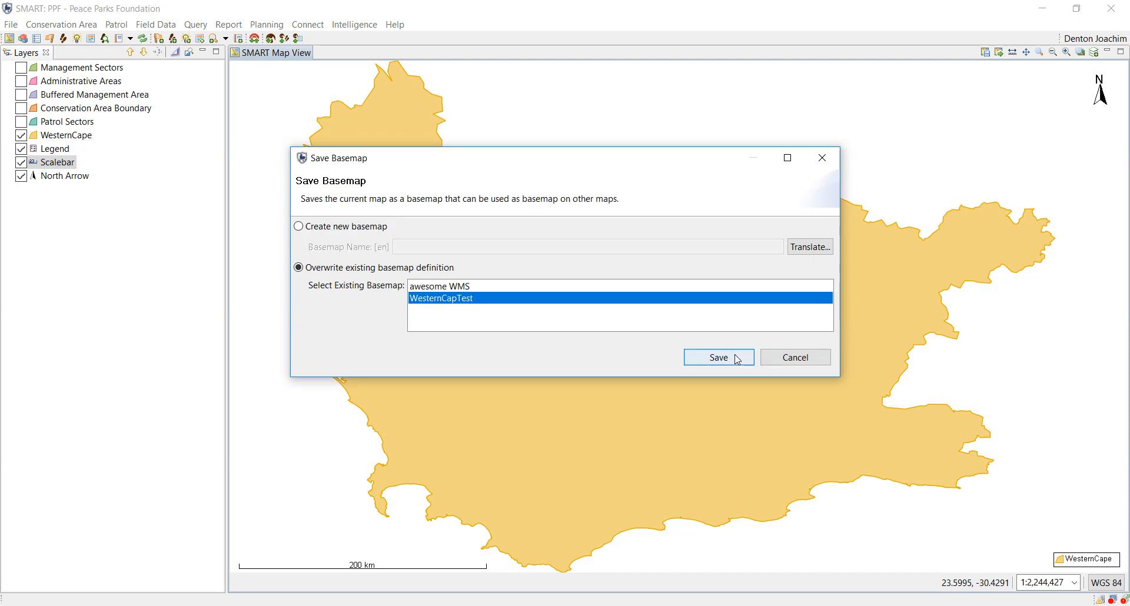
pyautogui.click(737, 360)
pyautogui.click(649, 319)
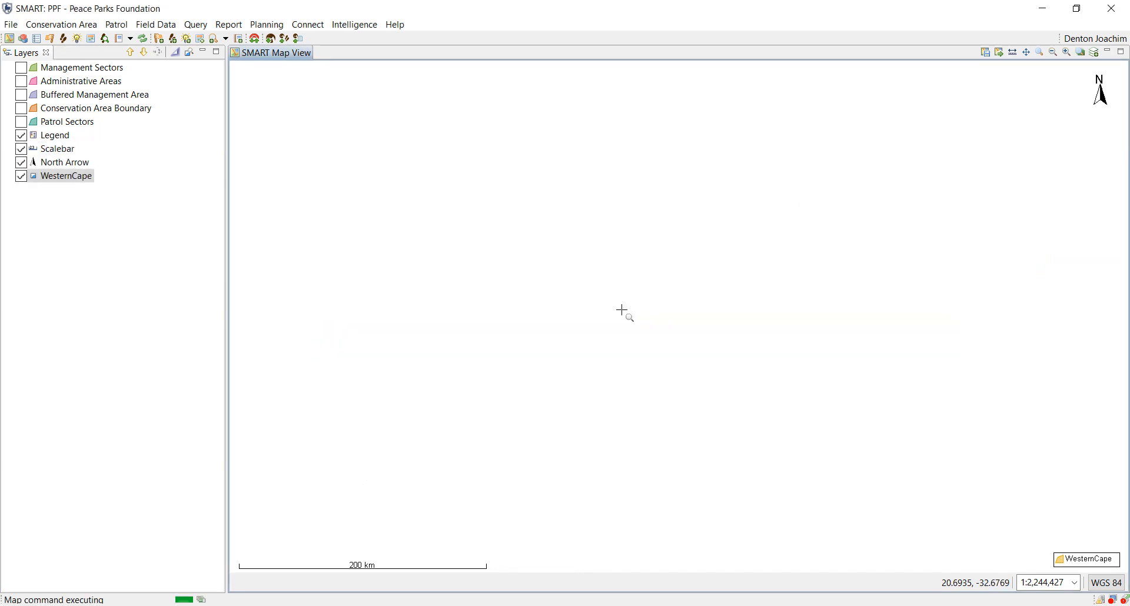
pyautogui.click(694, 317)
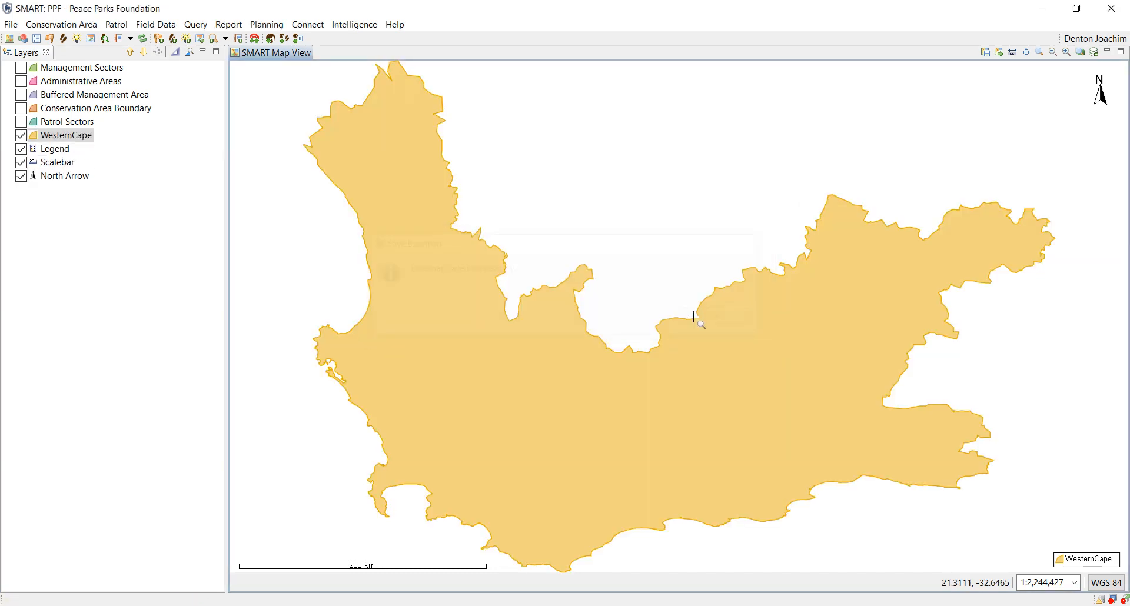
# Step: Make WesternCapTest the default basemap for the conservation area and save the basemap options
pyautogui.click(59, 24)
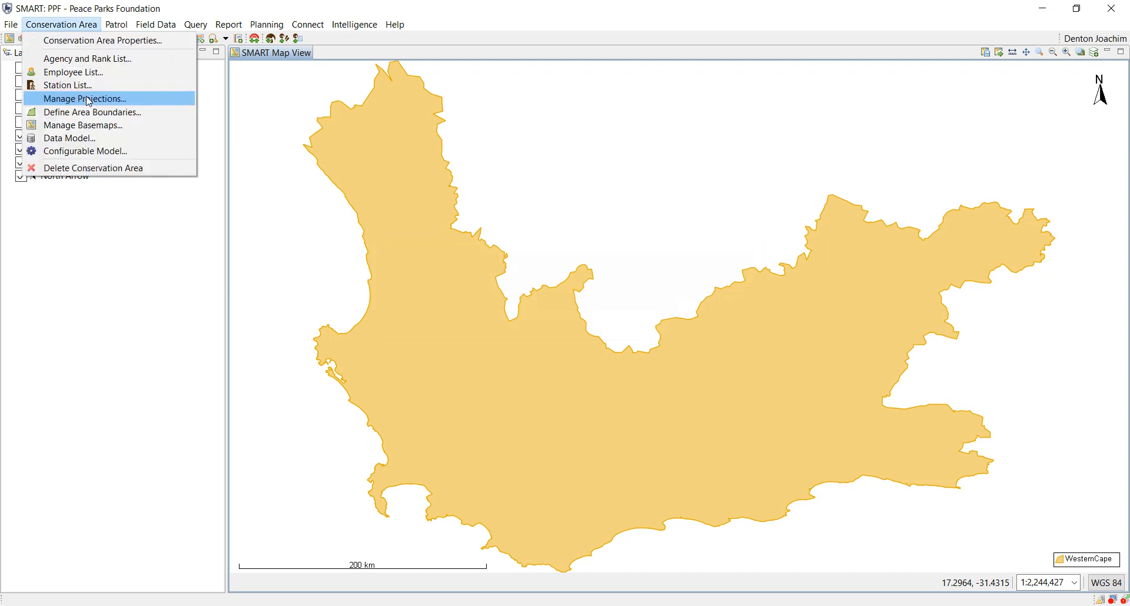
pyautogui.click(120, 130)
pyautogui.click(673, 309)
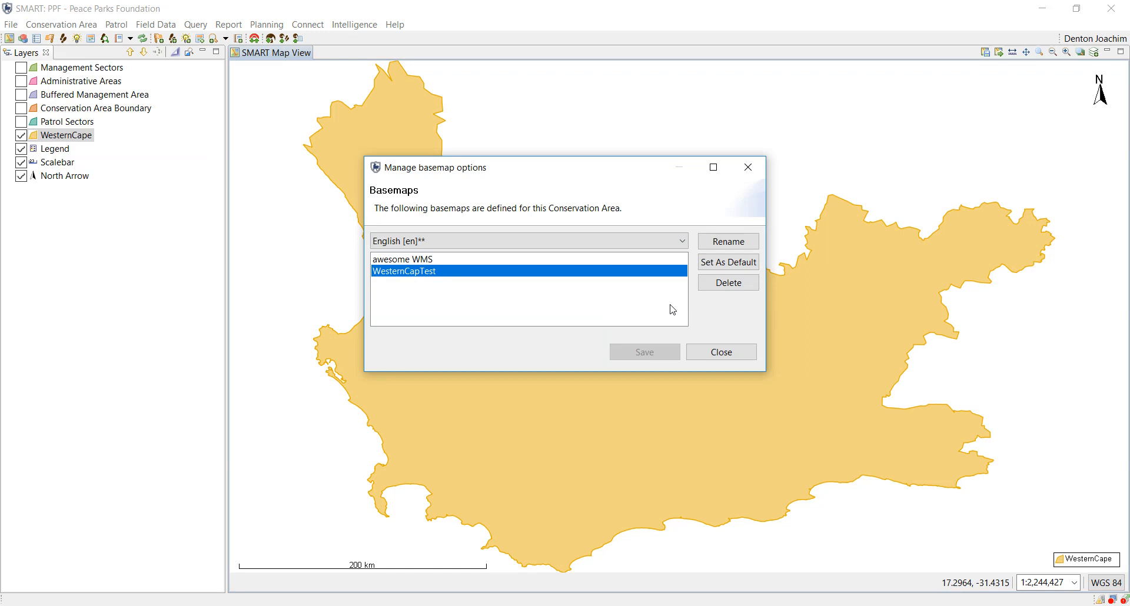
pyautogui.click(737, 269)
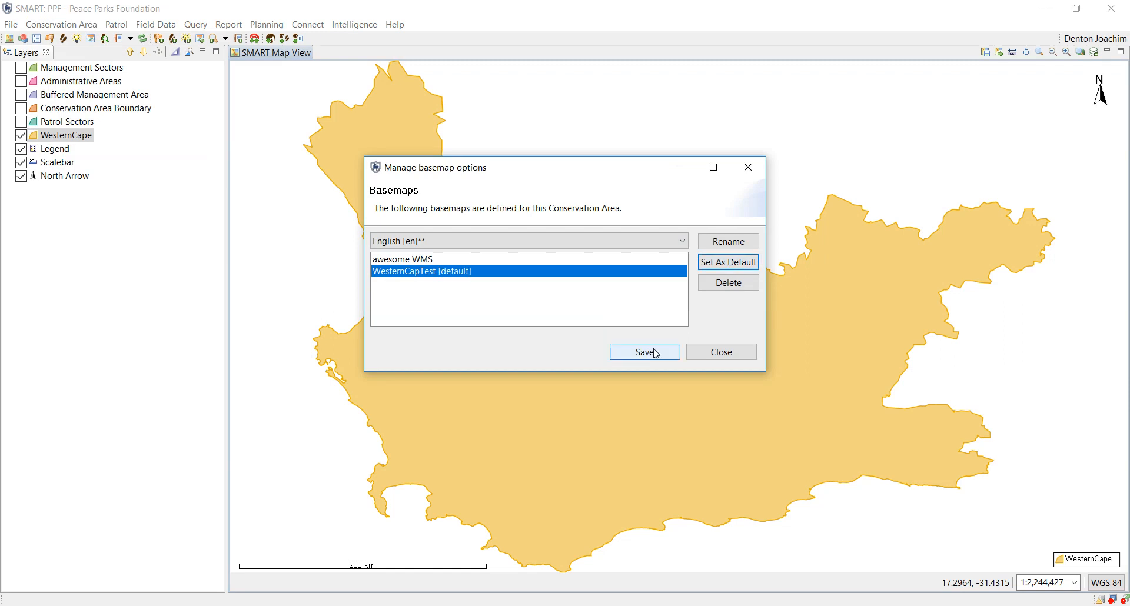
pyautogui.click(656, 353)
pyautogui.click(722, 352)
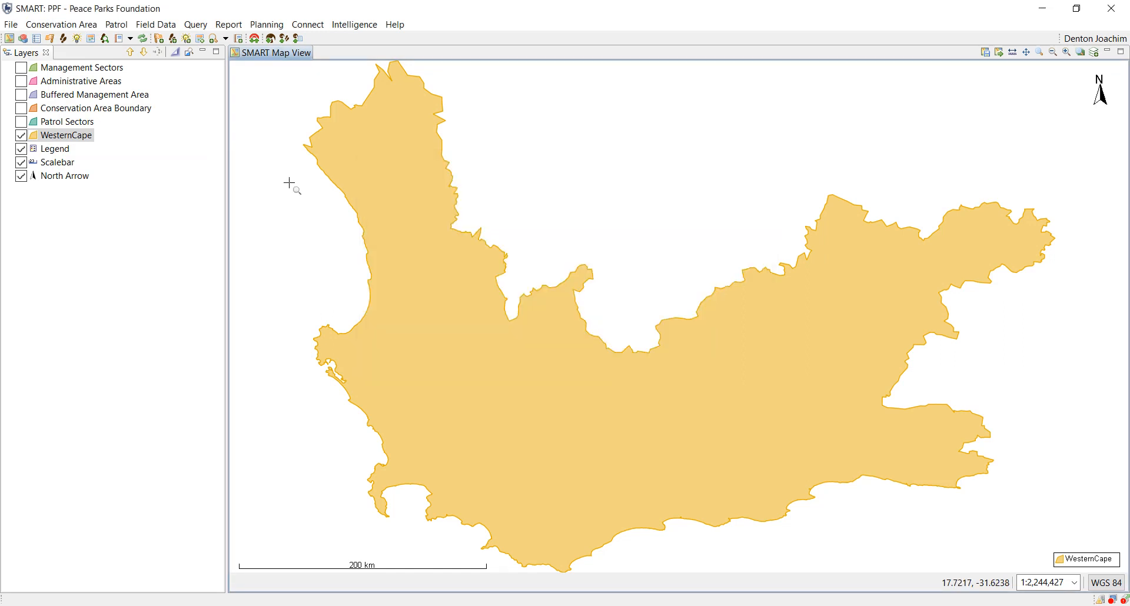
# Step: Open New Report [000004] for editing and preview its SMART map's bounds without changing them
pyautogui.click(229, 25)
pyautogui.click(253, 71)
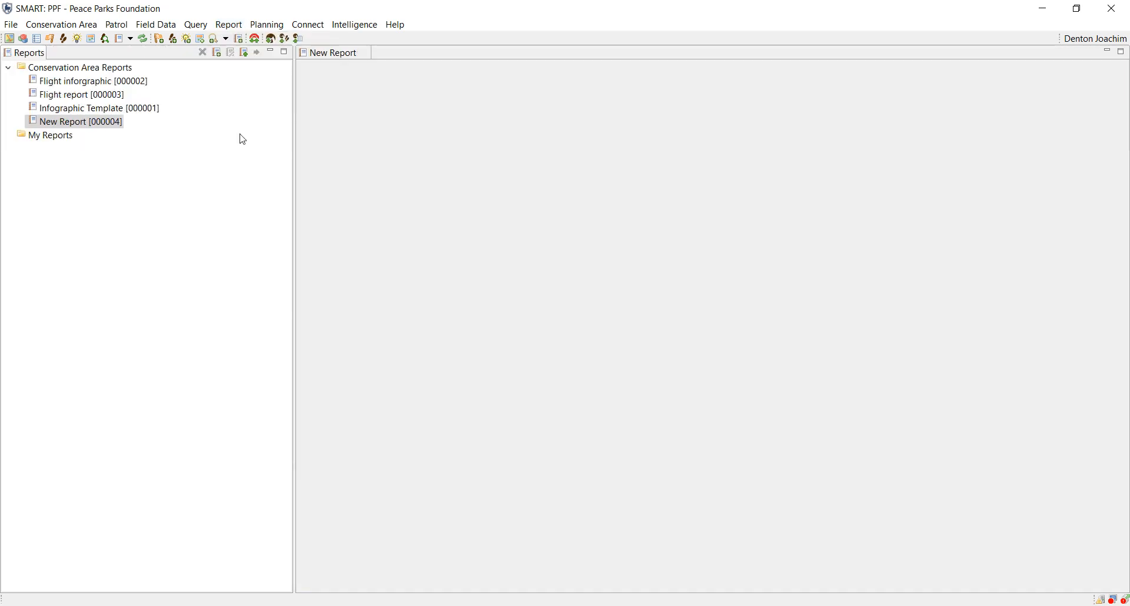
pyautogui.click(88, 124)
pyautogui.rightClick(89, 131)
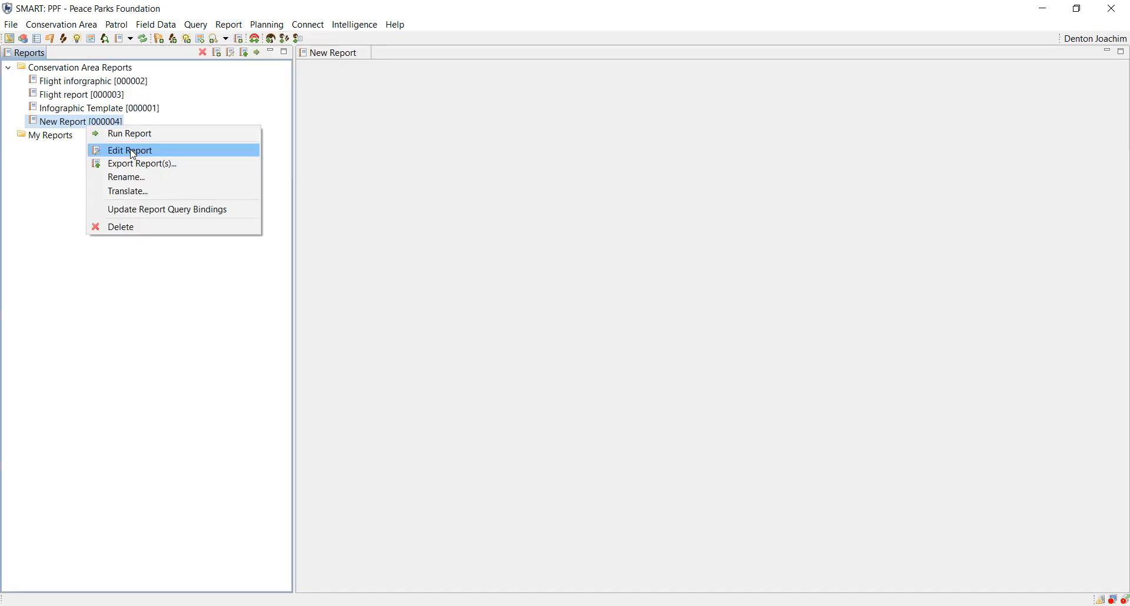
pyautogui.click(133, 152)
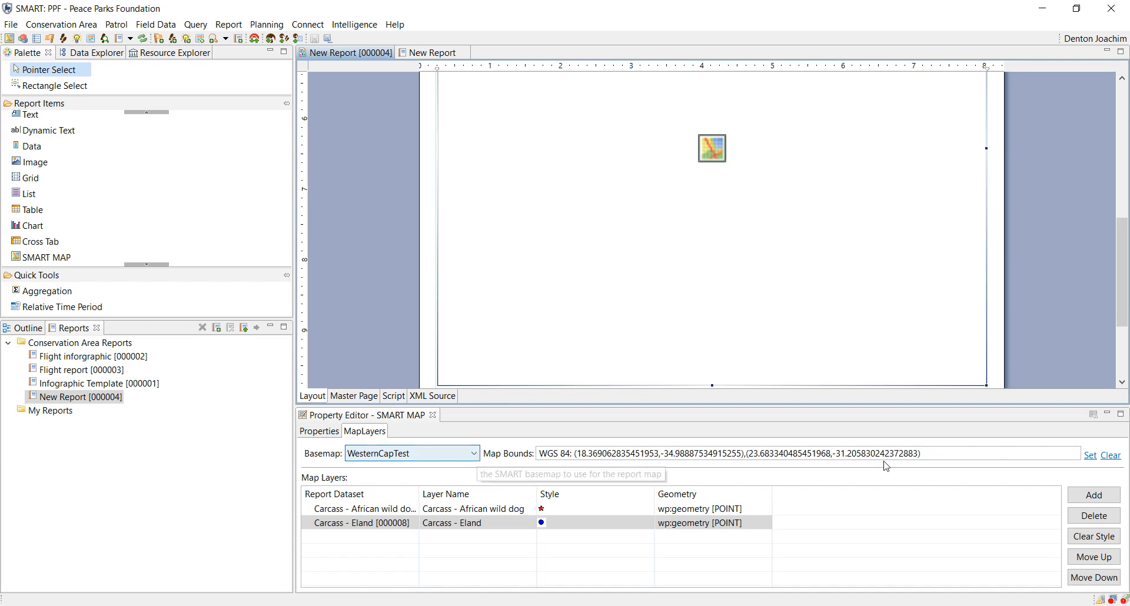
pyautogui.click(1089, 455)
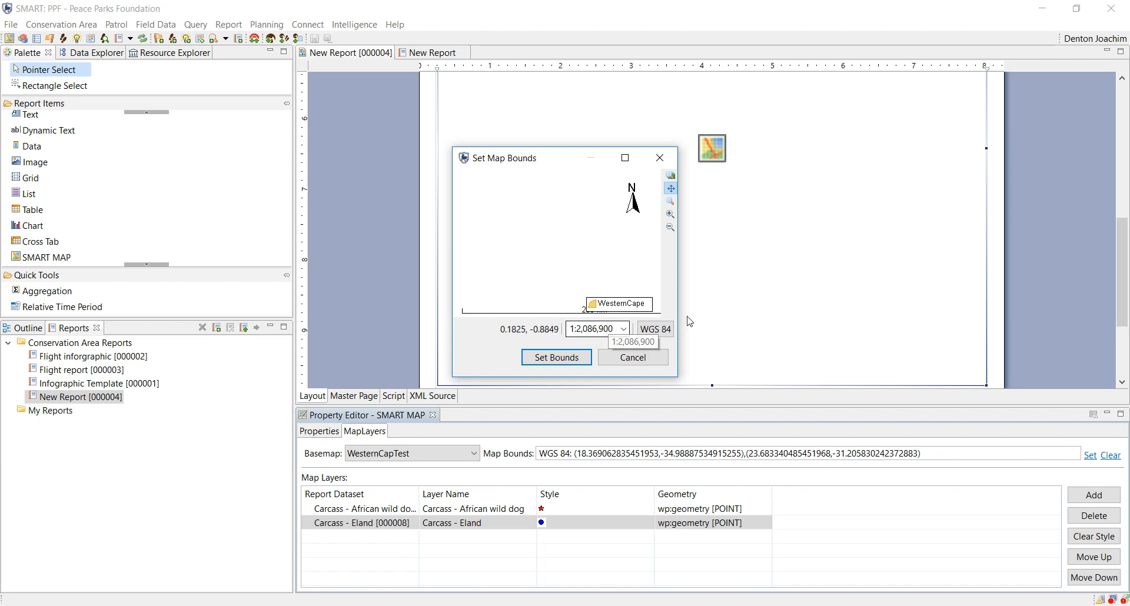
pyautogui.click(656, 358)
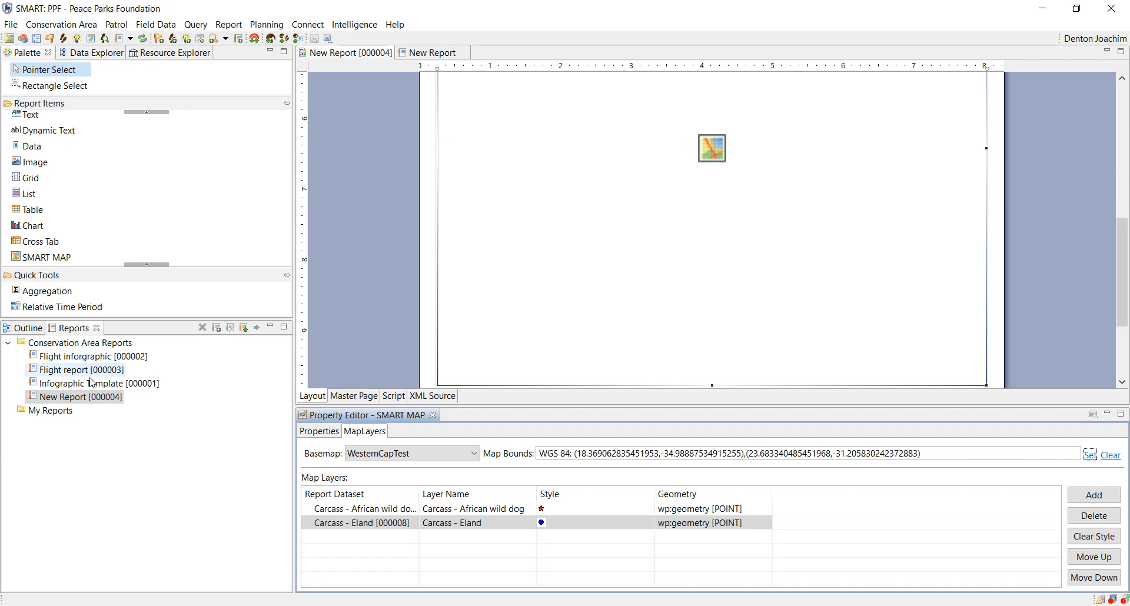
# Step: Run New Report [000004] with the Last 30 Days date range
pyautogui.rightClick(88, 397)
pyautogui.click(143, 406)
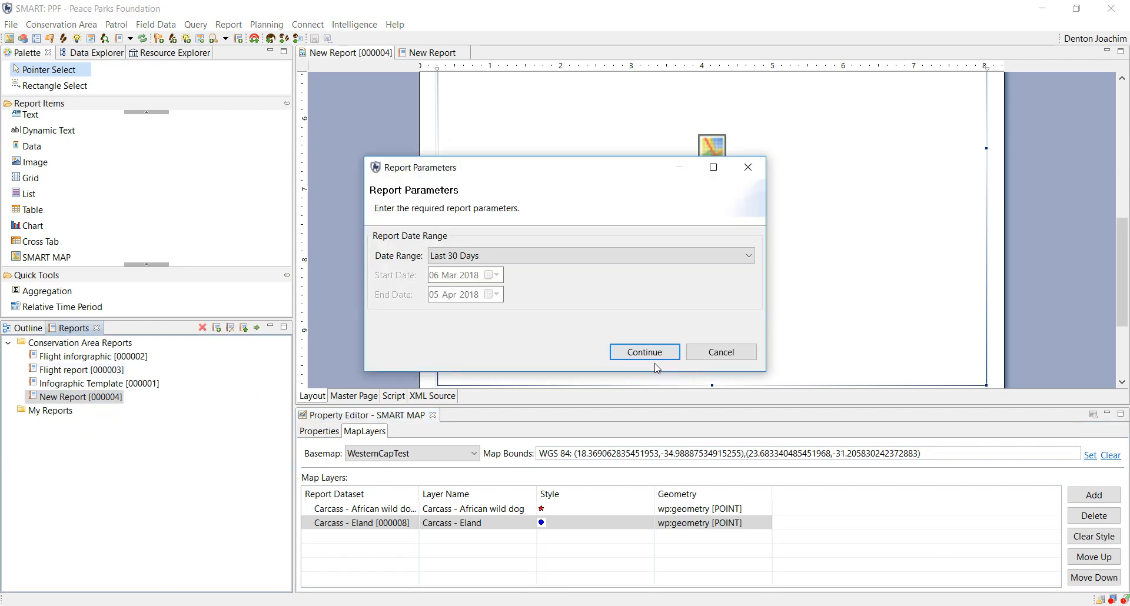
pyautogui.click(645, 352)
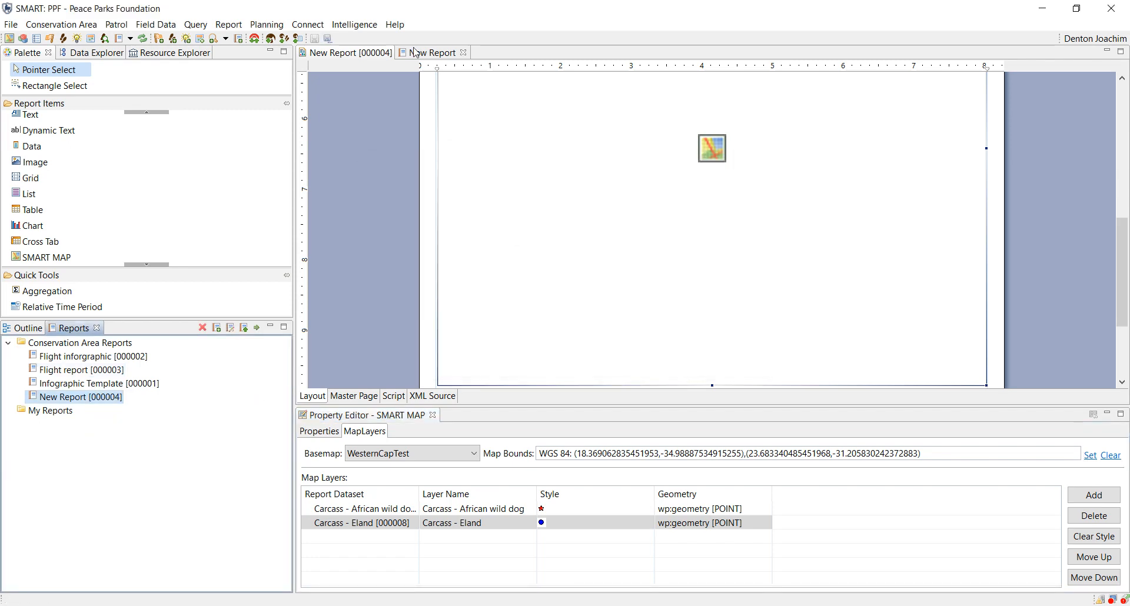
# Step: Examine the map in the generated report, including its north arrow, scale bar and legend
pyautogui.click(416, 53)
pyautogui.scroll(-3, 669, 307)
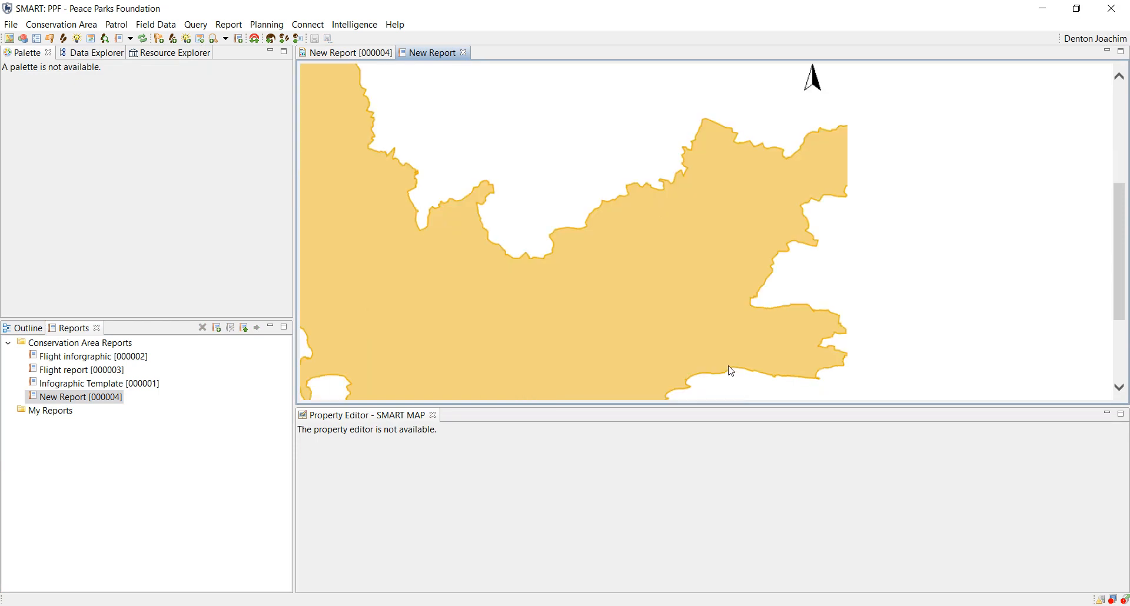
pyautogui.scroll(-3, 731, 371)
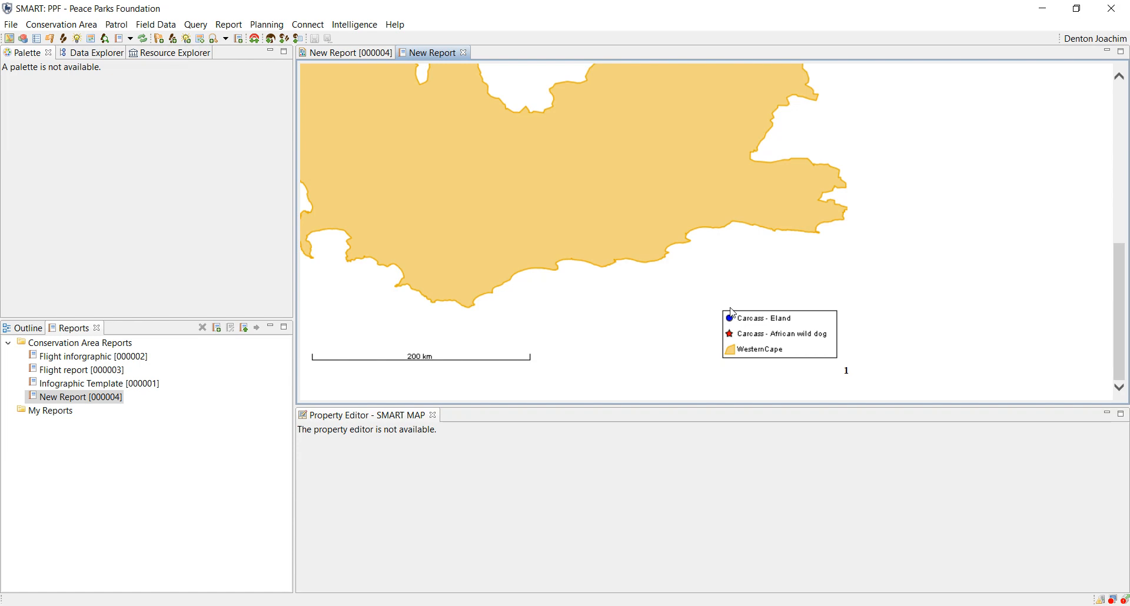
# Step: In the New Report [000004] layout, set the bottom padding of the grid cell enclosing the patrol summary table to 15 points
pyautogui.click(339, 56)
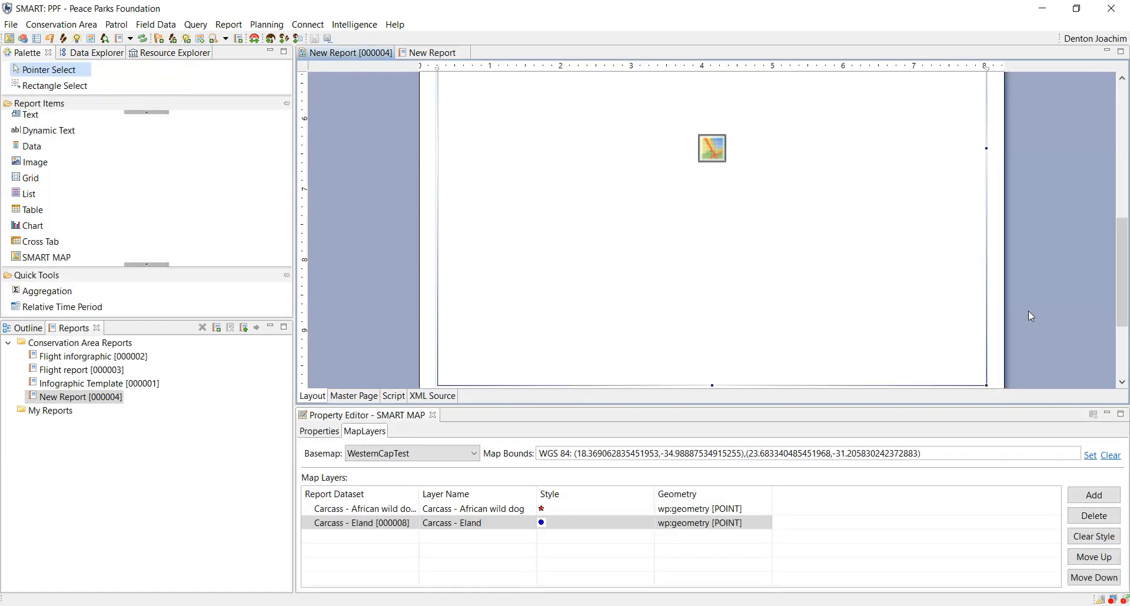
pyautogui.scroll(3, 1030, 311)
pyautogui.scroll(1, 1030, 311)
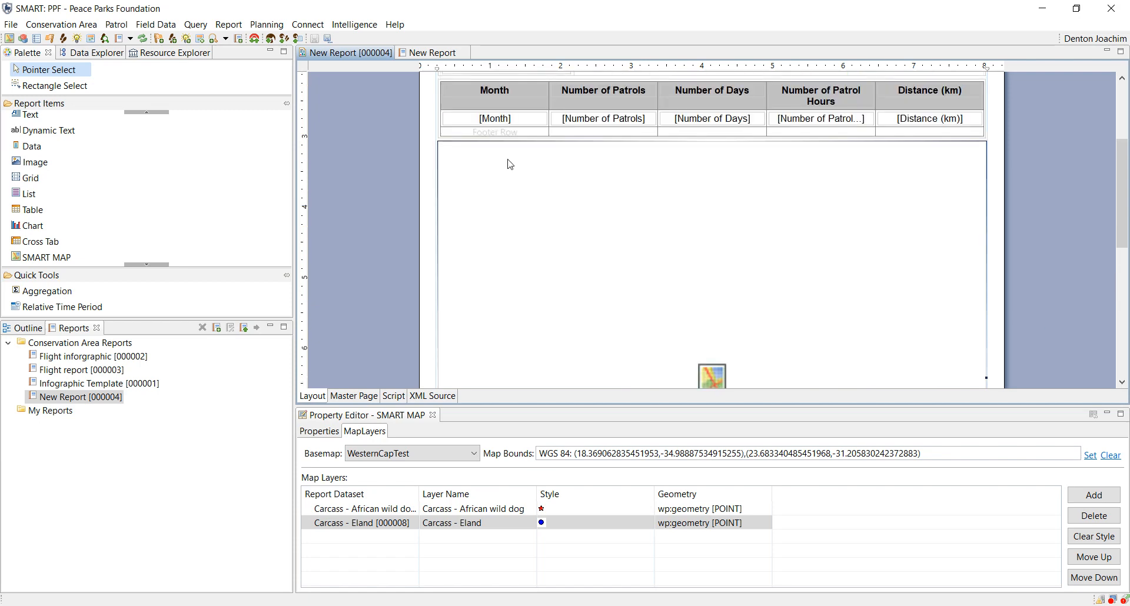
pyautogui.click(447, 148)
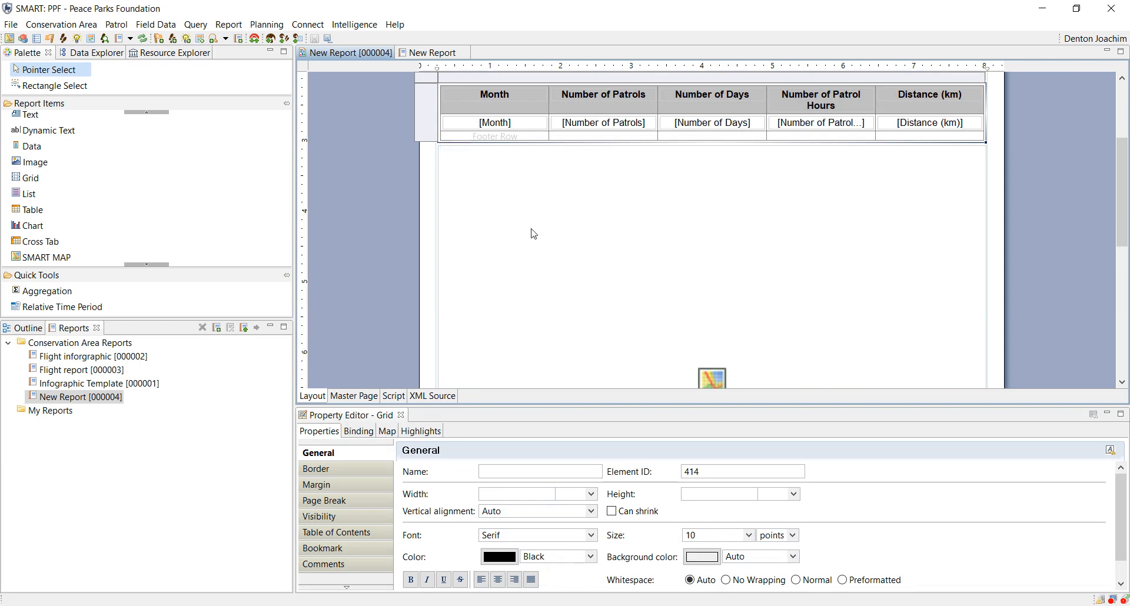
pyautogui.click(18, 329)
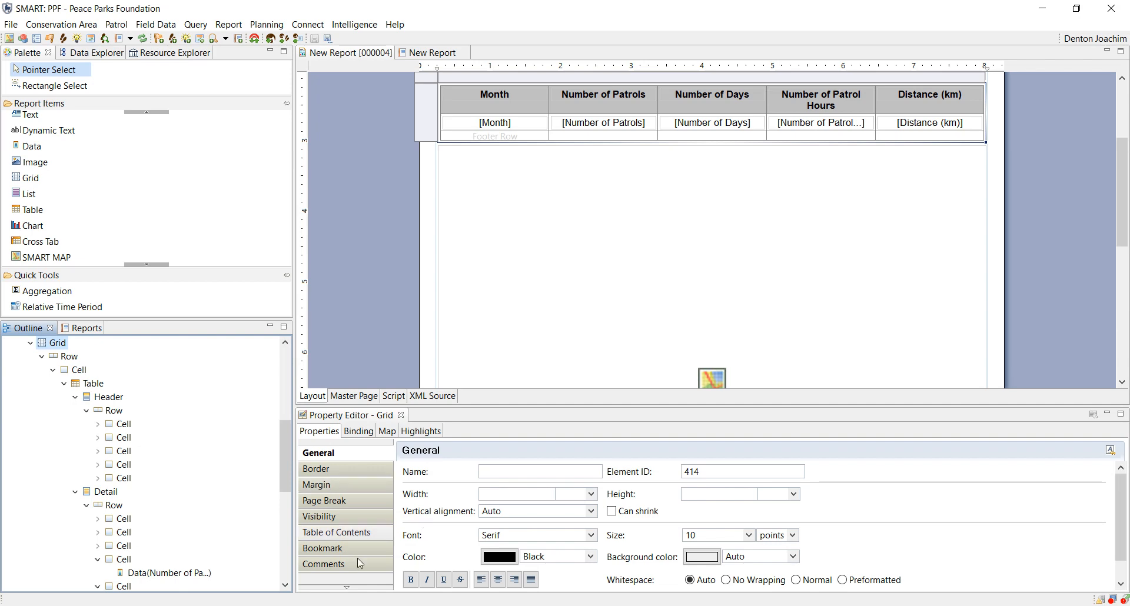
pyautogui.click(348, 589)
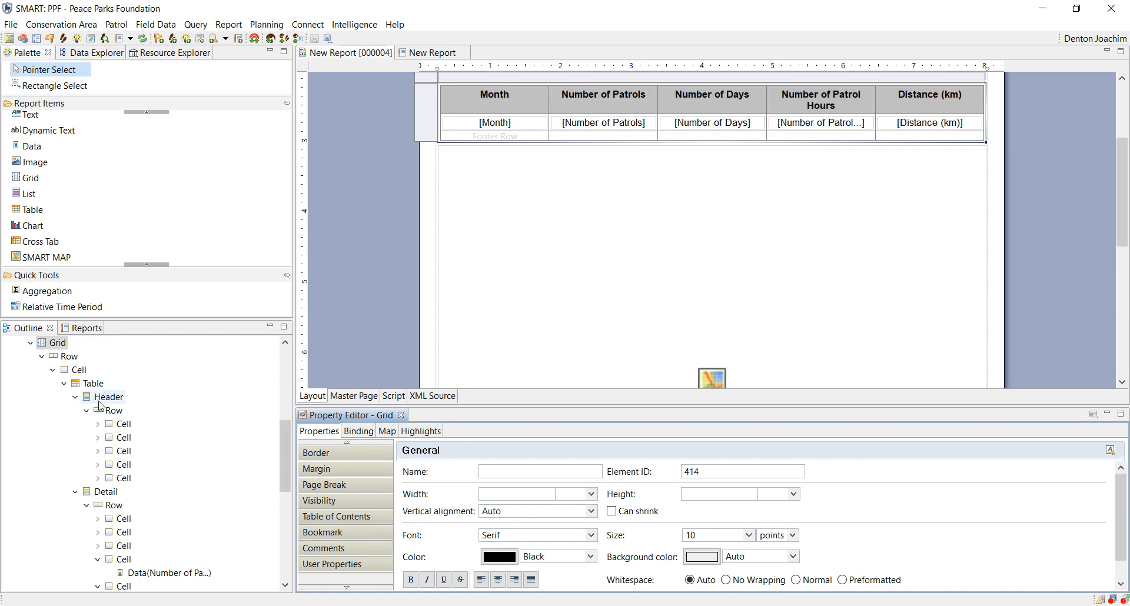
pyautogui.click(82, 371)
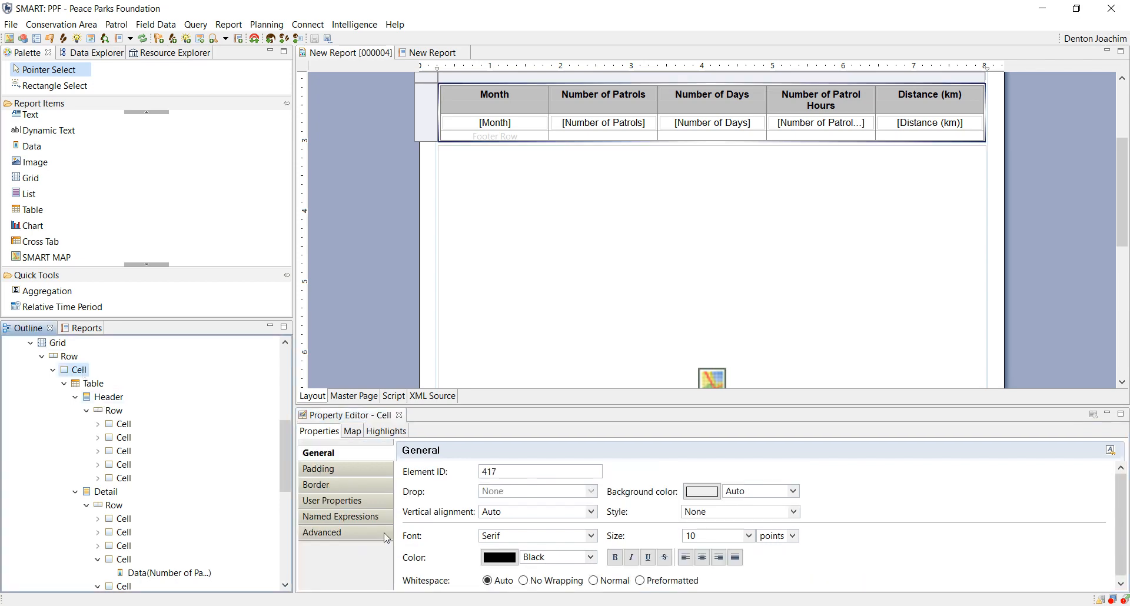
pyautogui.click(337, 485)
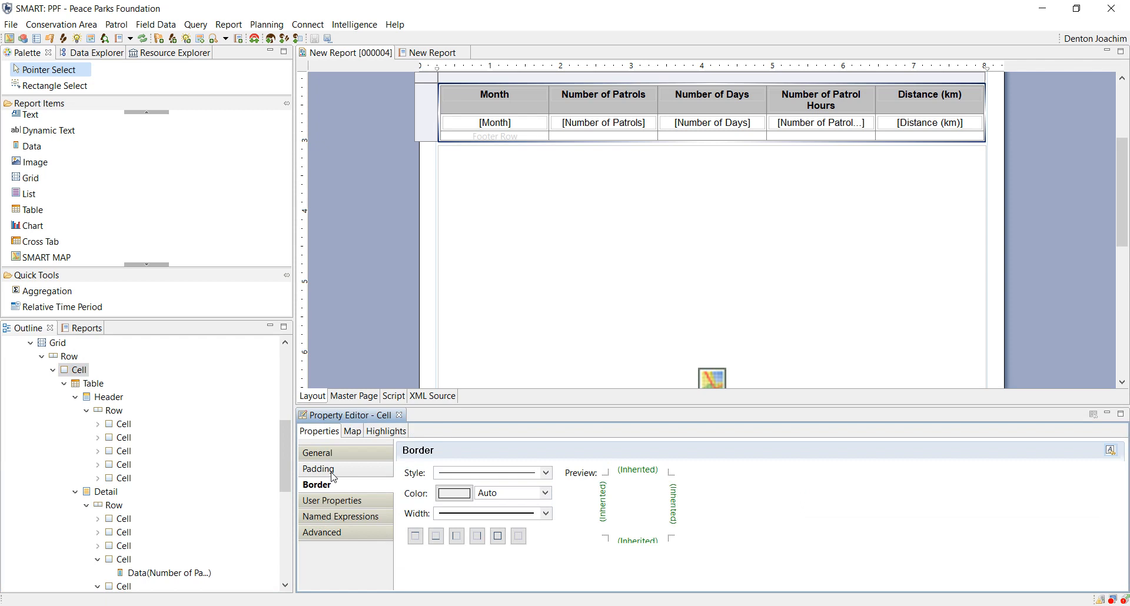
pyautogui.click(333, 471)
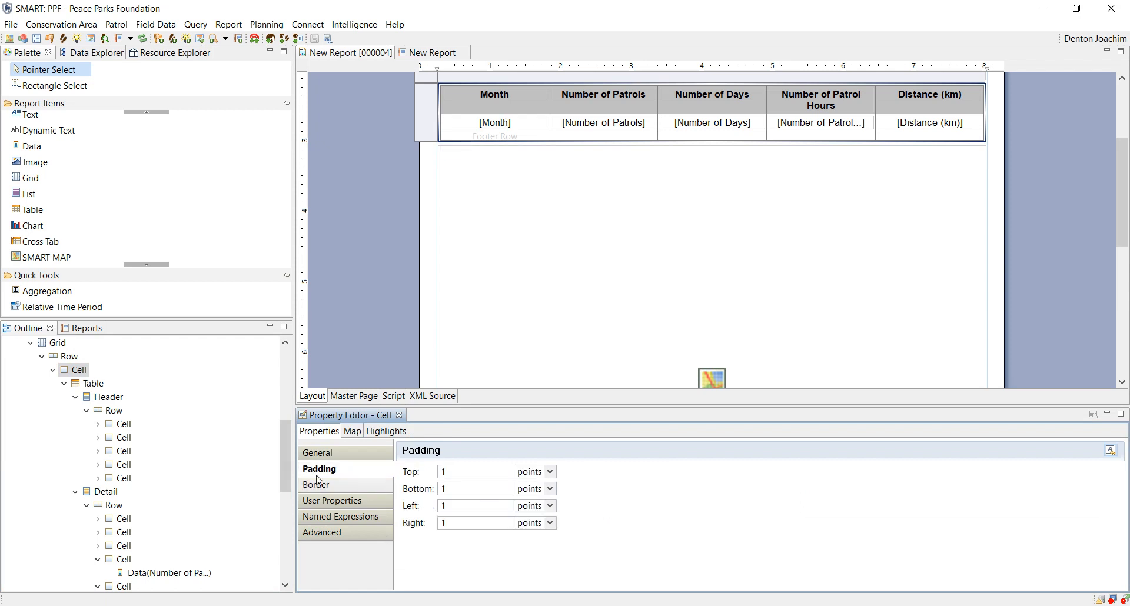
pyautogui.doubleClick(445, 489)
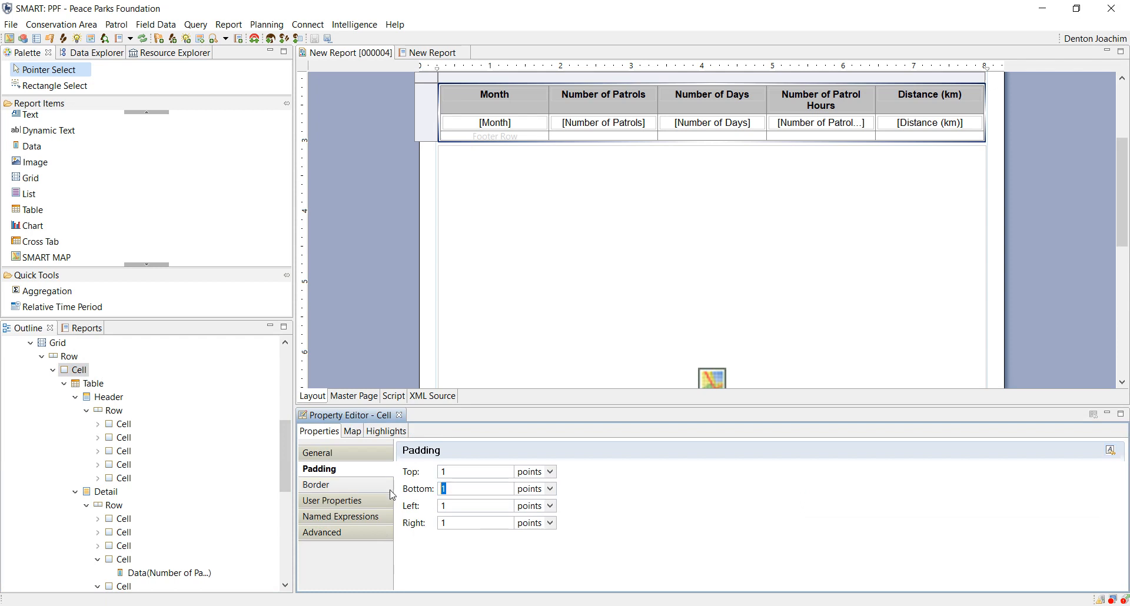
pyautogui.write('15')
pyautogui.press('Return')
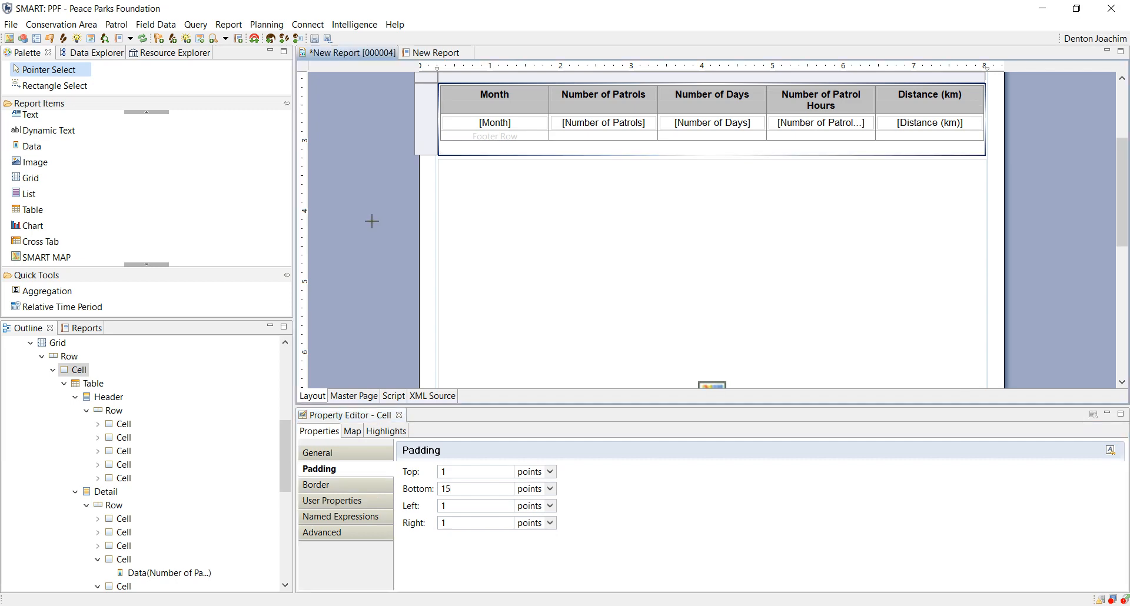
pyautogui.click(371, 221)
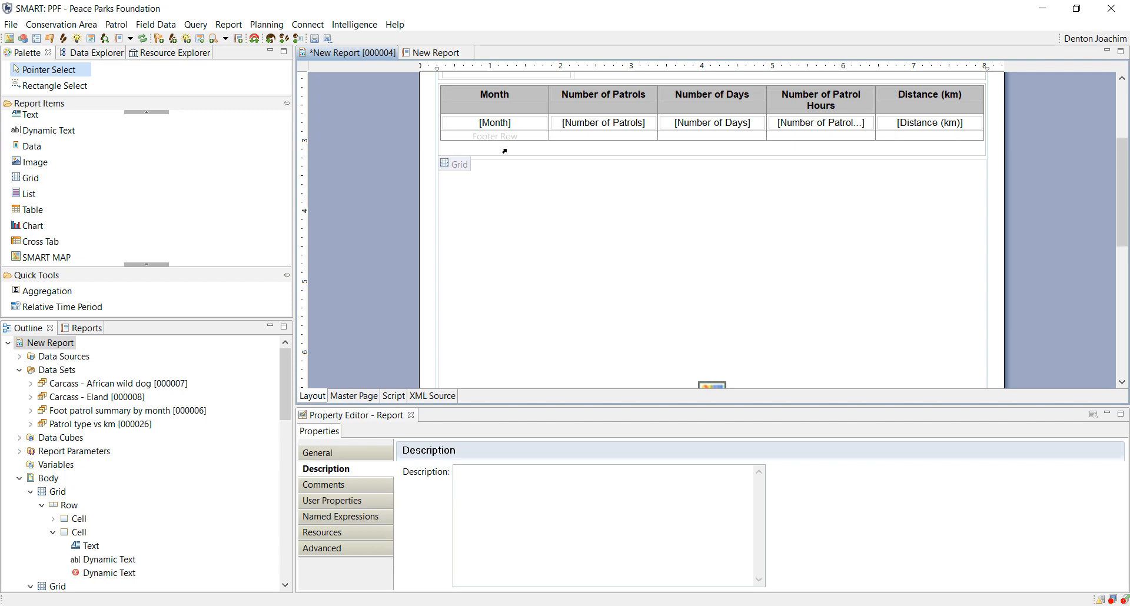
# Step: Save New Report [000004], rerun it with the Last 30 Days date range, and check the spacing between the table and map
pyautogui.click(324, 41)
pyautogui.click(97, 328)
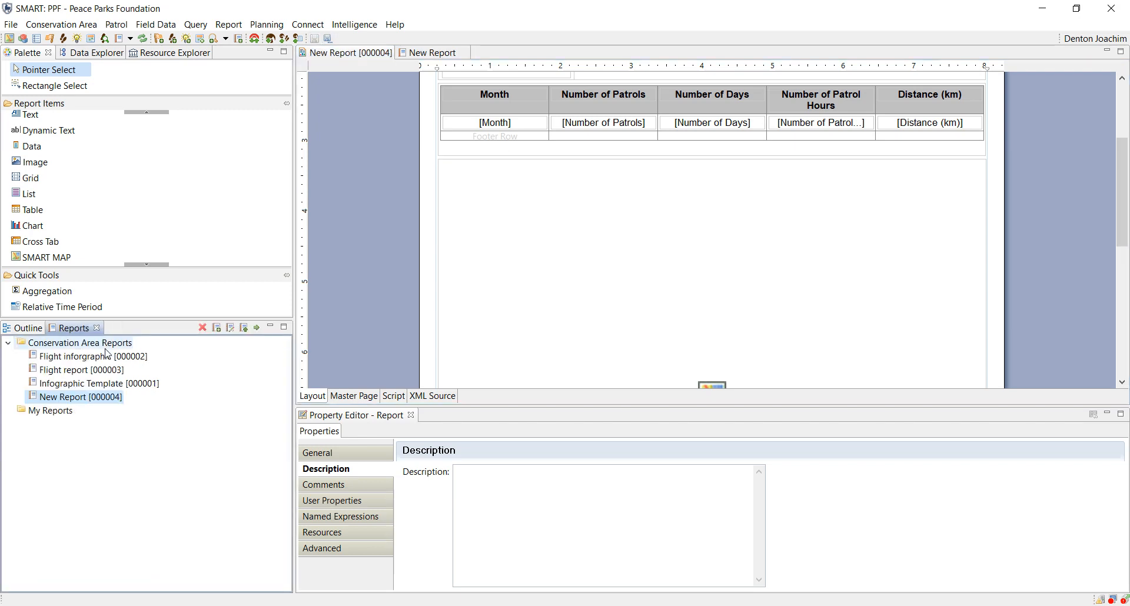
pyautogui.rightClick(76, 404)
pyautogui.click(118, 409)
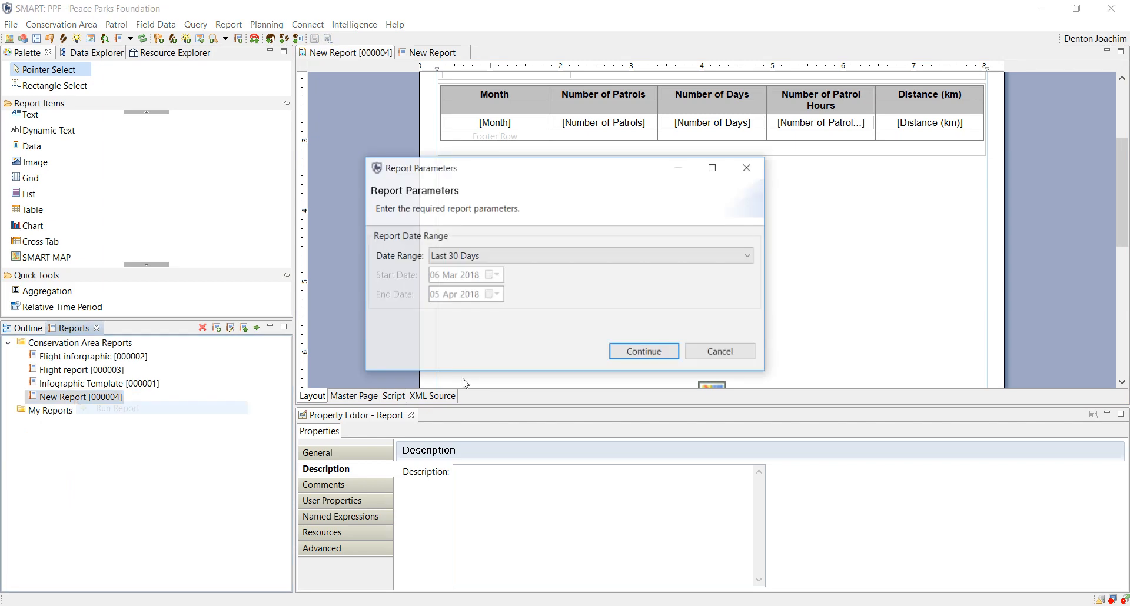
pyautogui.click(647, 352)
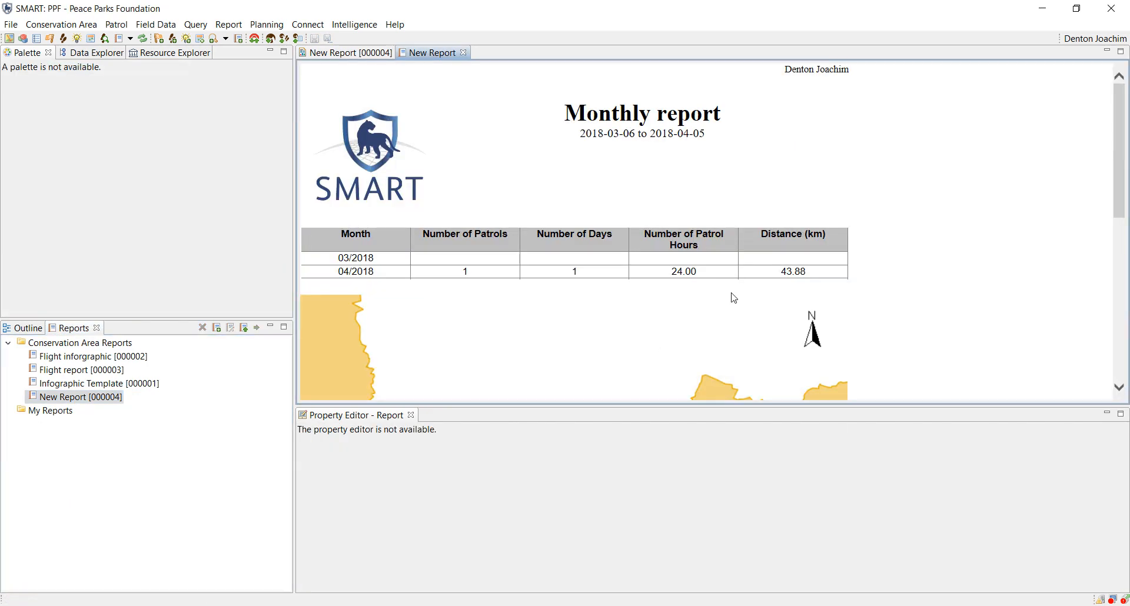
pyautogui.scroll(-3, 475, 254)
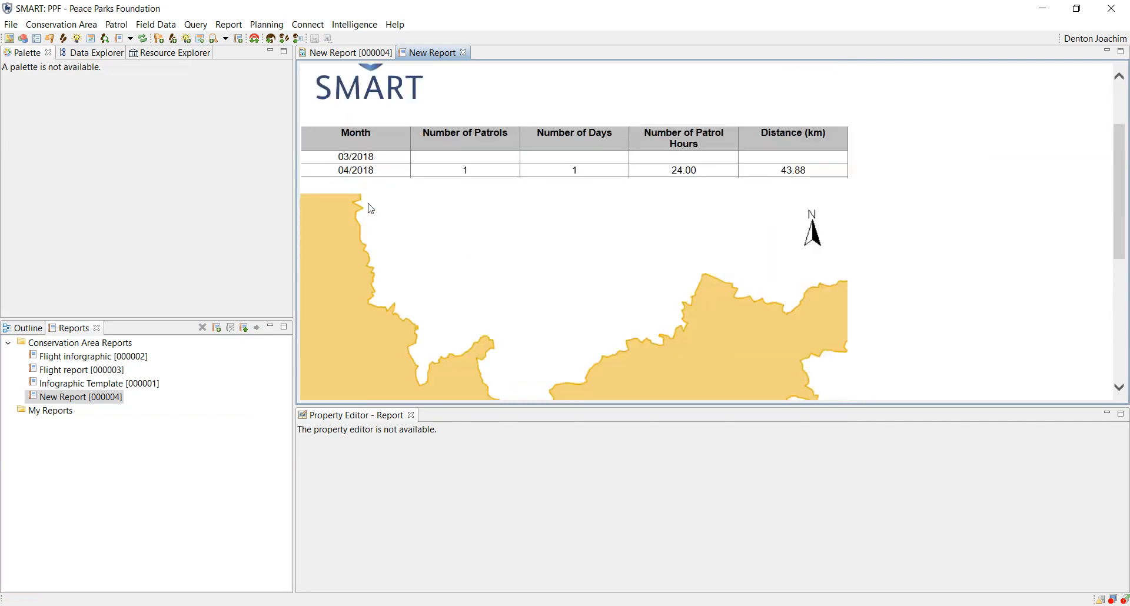
# Step: Return to the report layout and review the border and other property categories of the SMART map
pyautogui.click(351, 54)
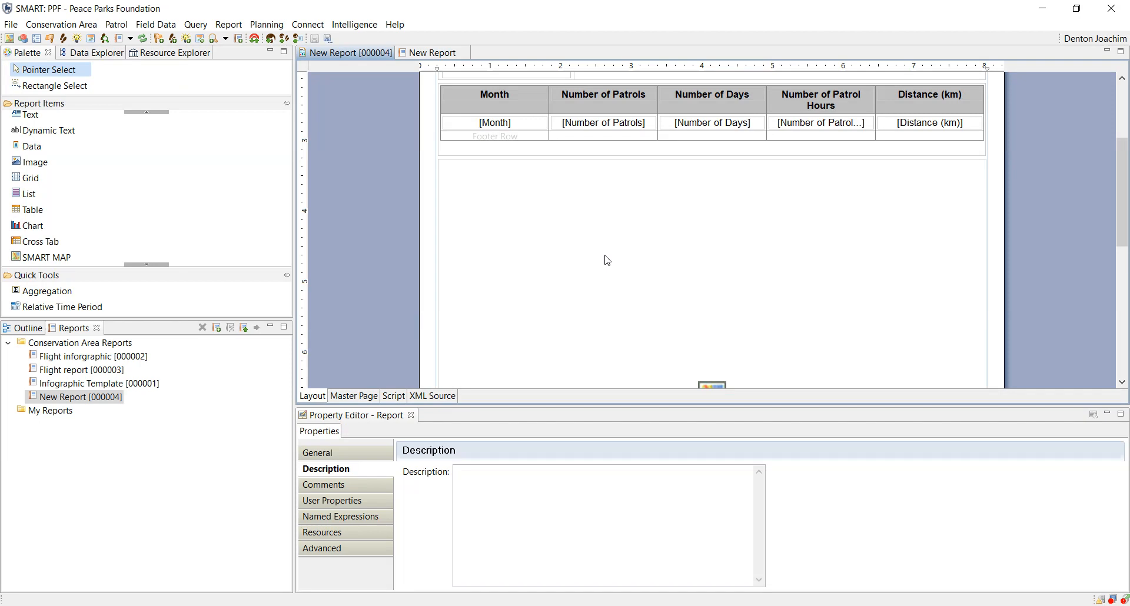
pyautogui.click(607, 260)
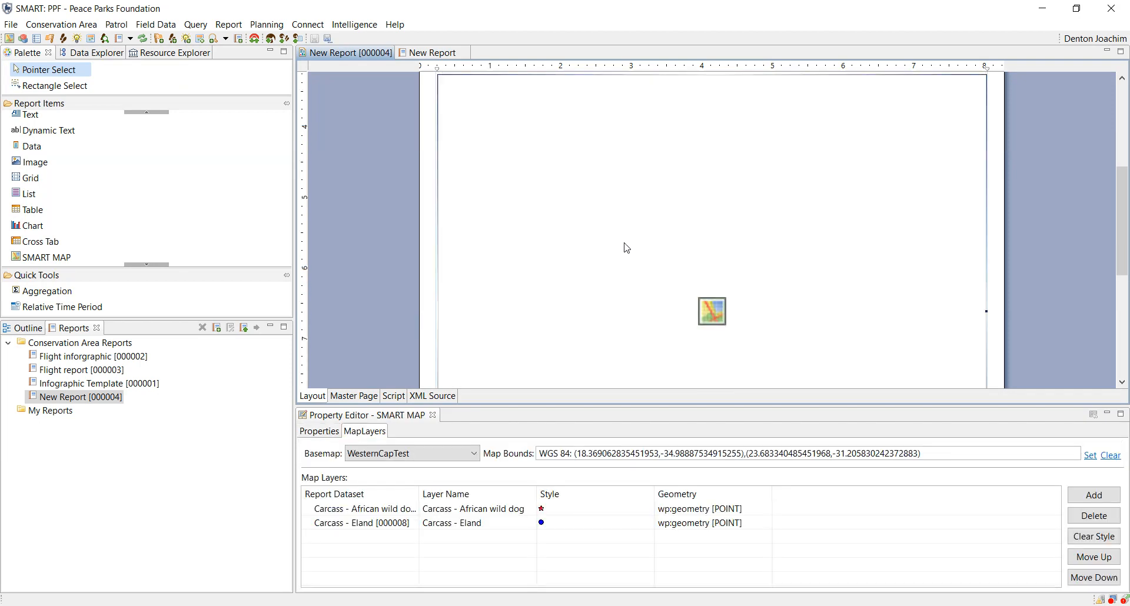
pyautogui.click(333, 432)
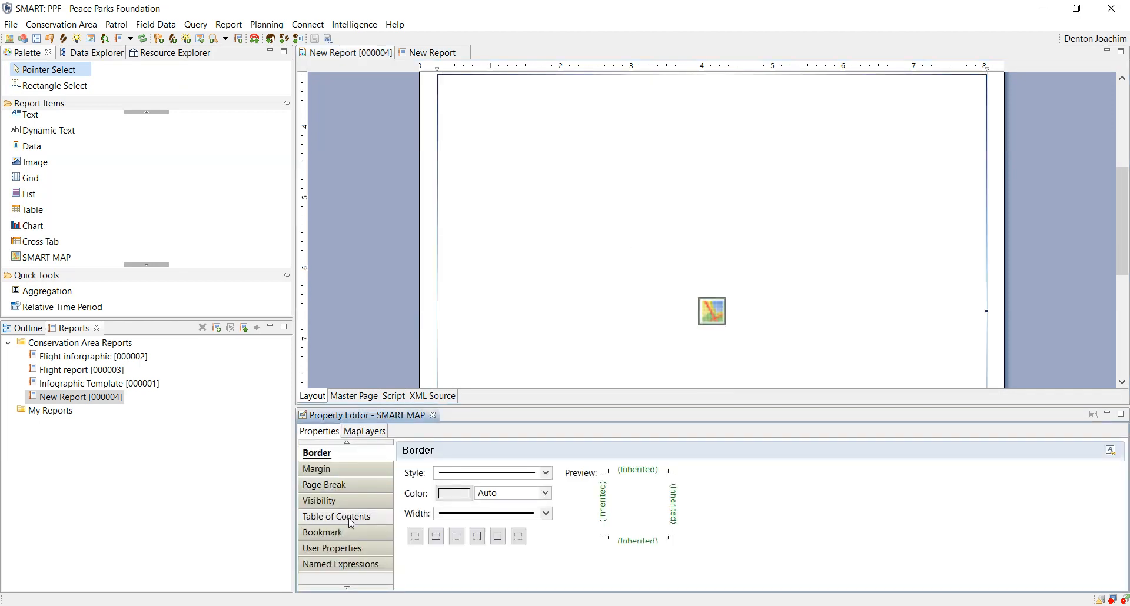
pyautogui.click(347, 442)
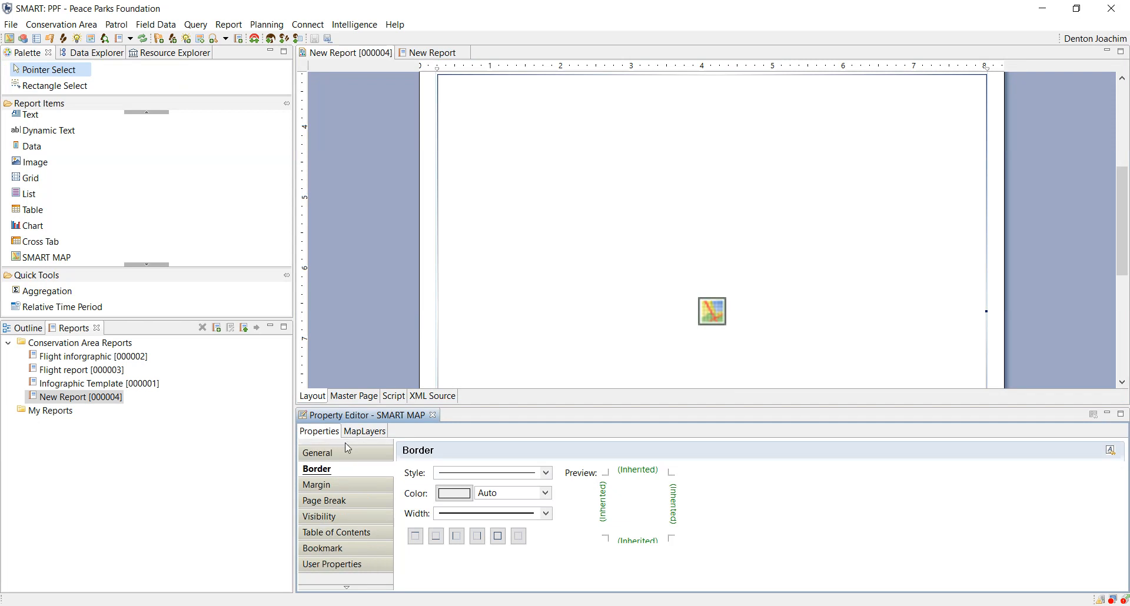
pyautogui.click(347, 587)
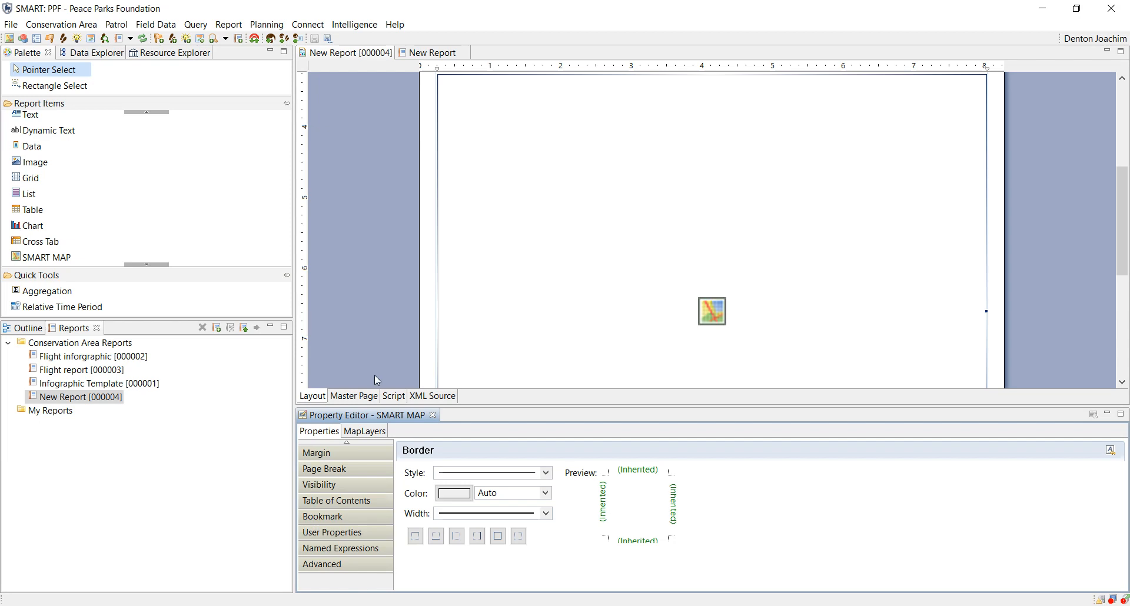
pyautogui.scroll(5, 375, 381)
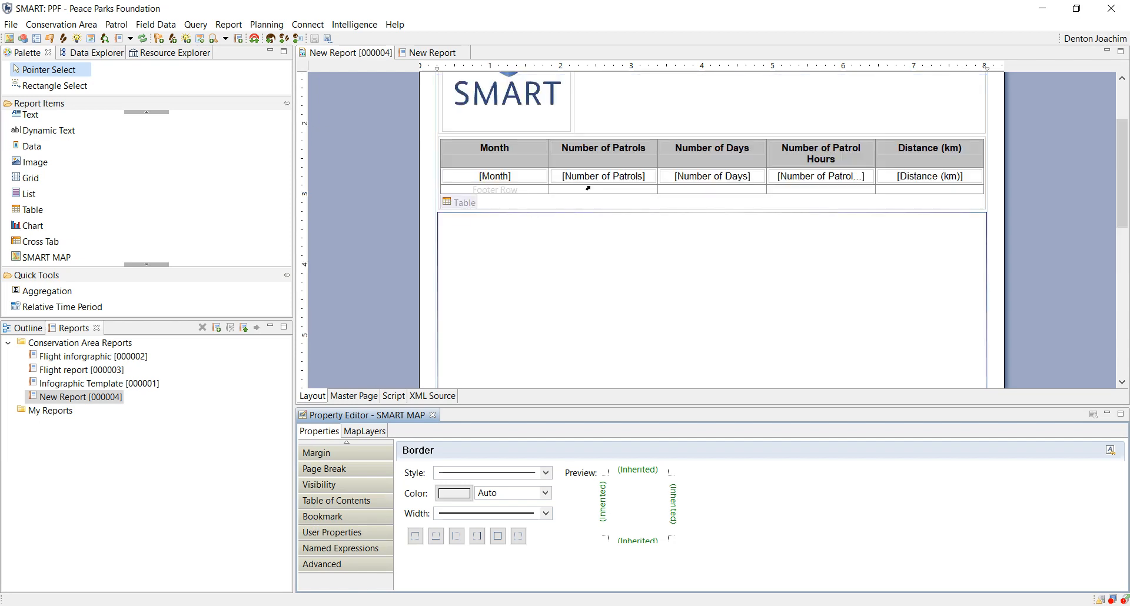